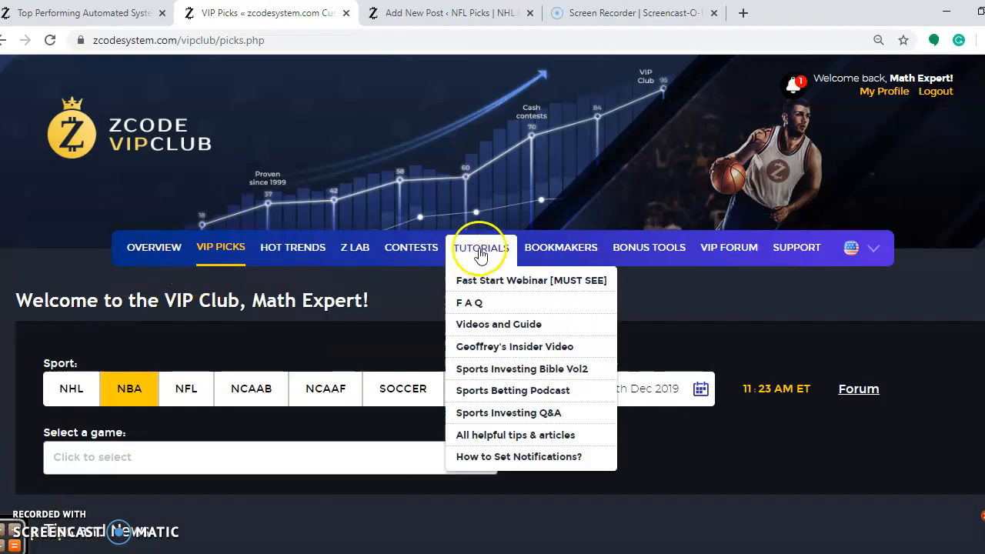
Bring up the Toronto Raptors at Boston Celtics pick with its ratings and expert comment.
click(524, 250)
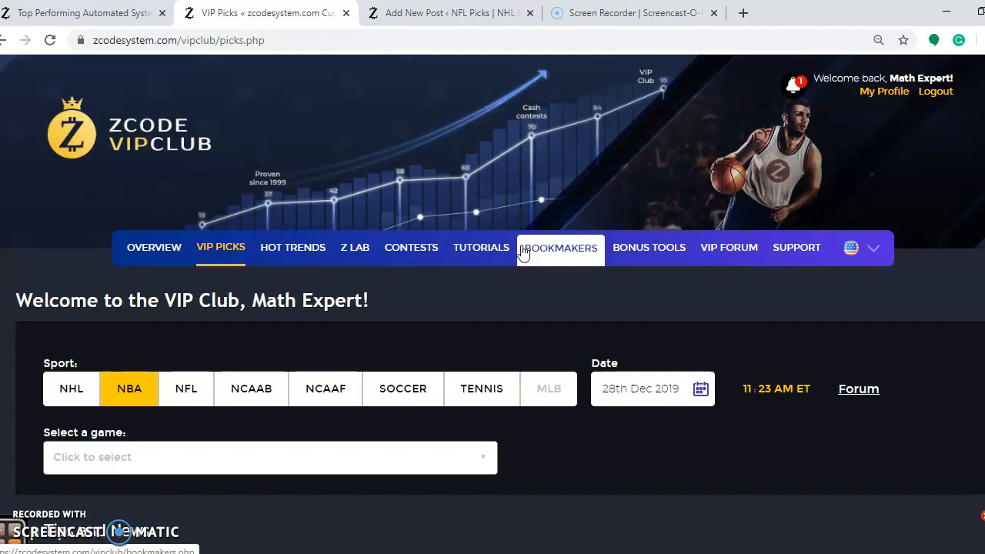
scroll(521, 245, down, 3)
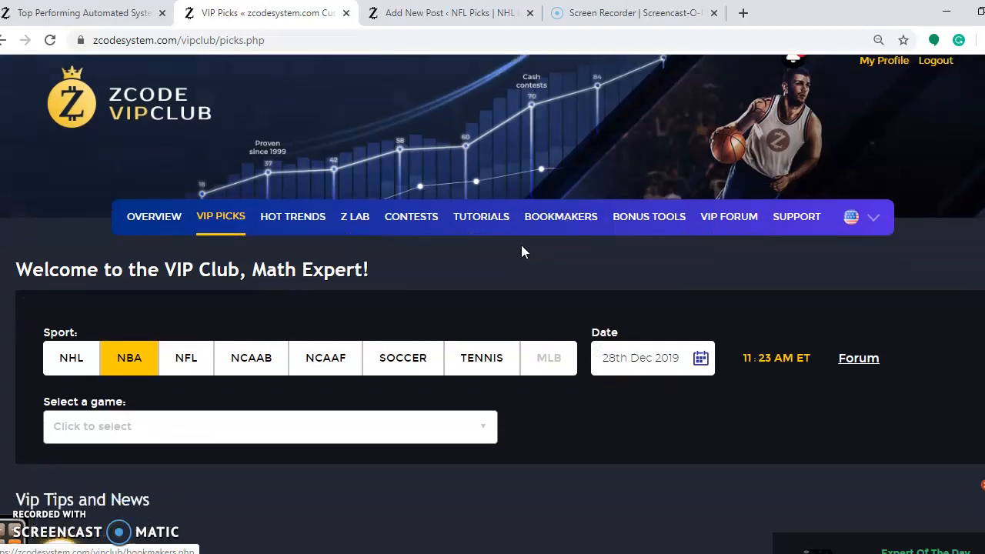
scroll(521, 245, down, 3)
scroll(521, 244, down, 3)
scroll(520, 244, down, 4)
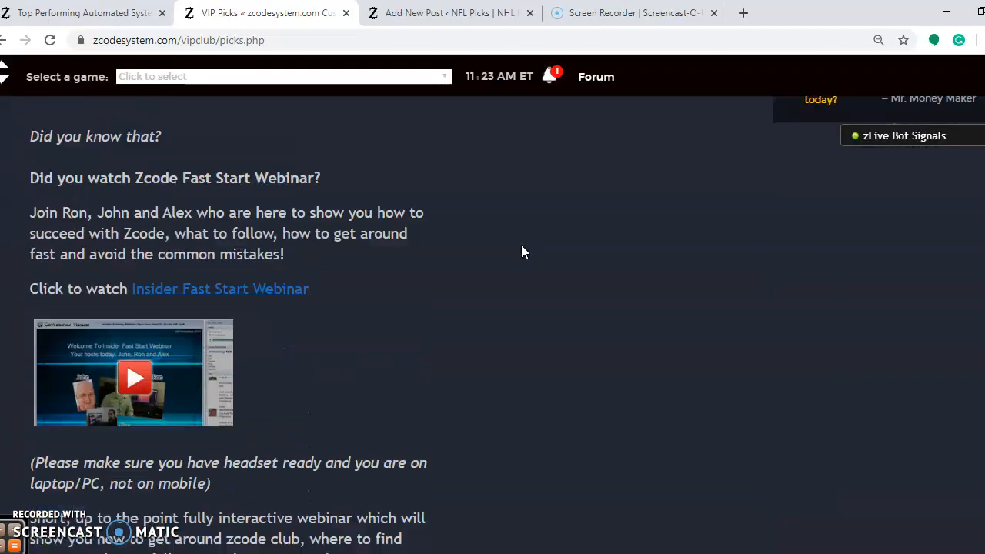
scroll(521, 245, down, 4)
scroll(521, 245, down, 1)
scroll(521, 244, down, 5)
scroll(520, 245, down, 5)
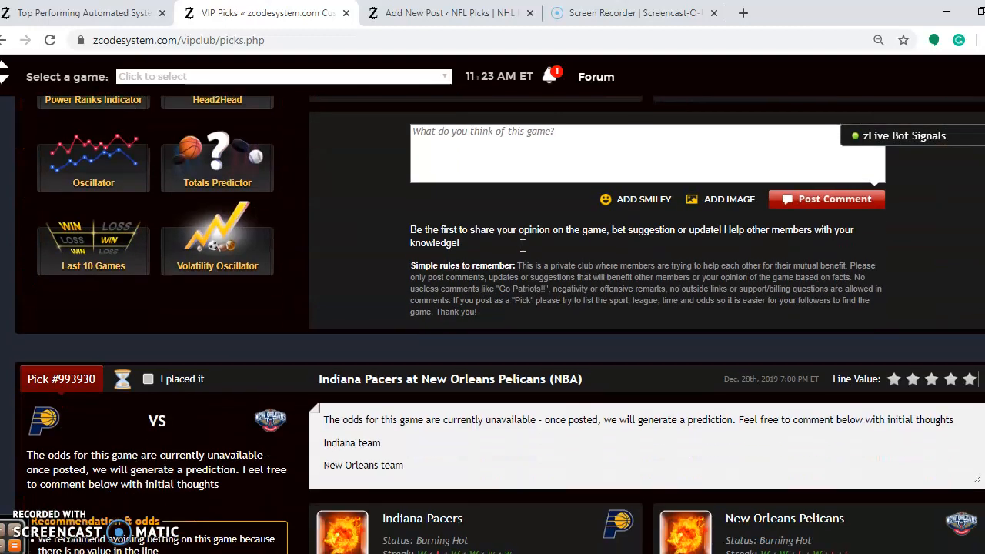
scroll(520, 244, down, 2)
scroll(521, 245, down, 4)
scroll(521, 245, down, 4)
scroll(521, 245, down, 2)
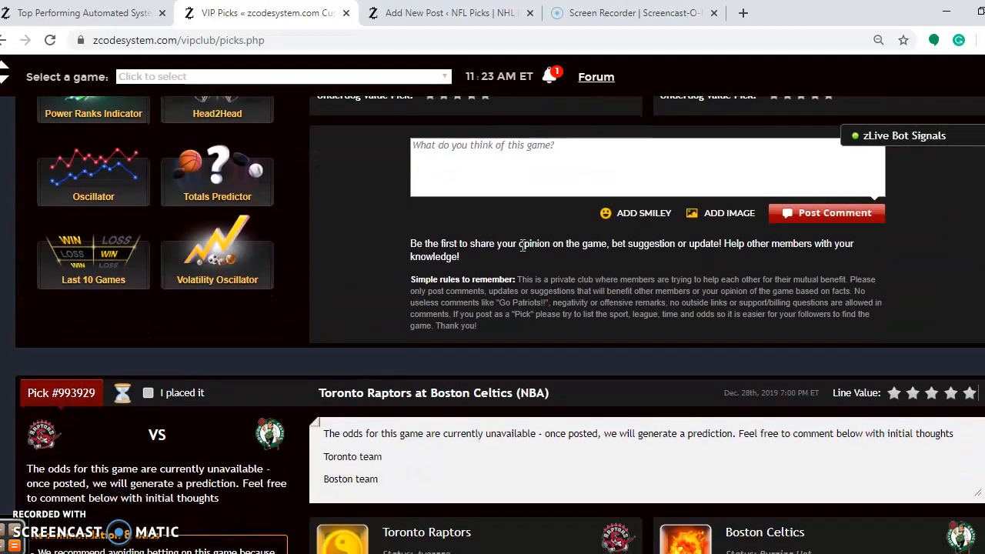
scroll(521, 244, down, 4)
scroll(521, 250, down, 1)
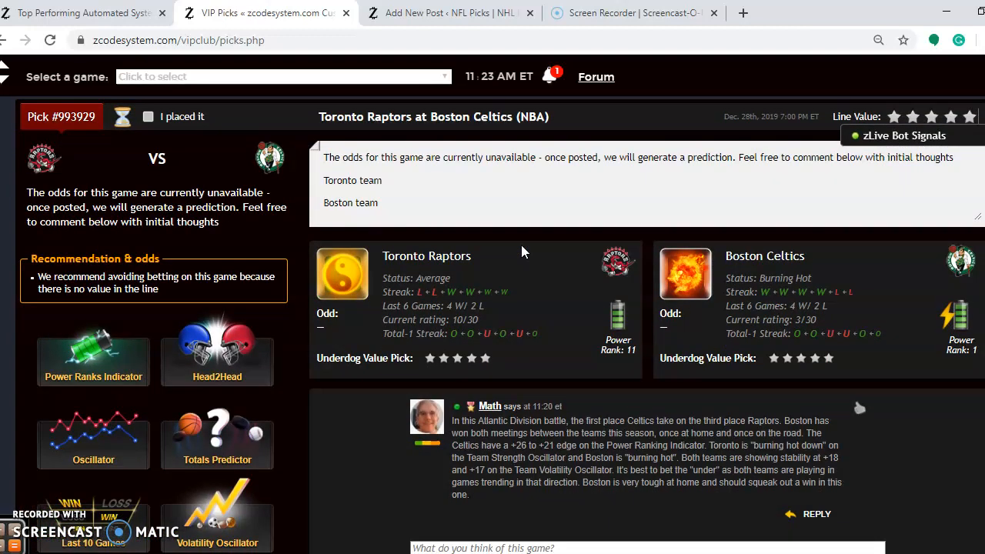
scroll(521, 250, down, 1)
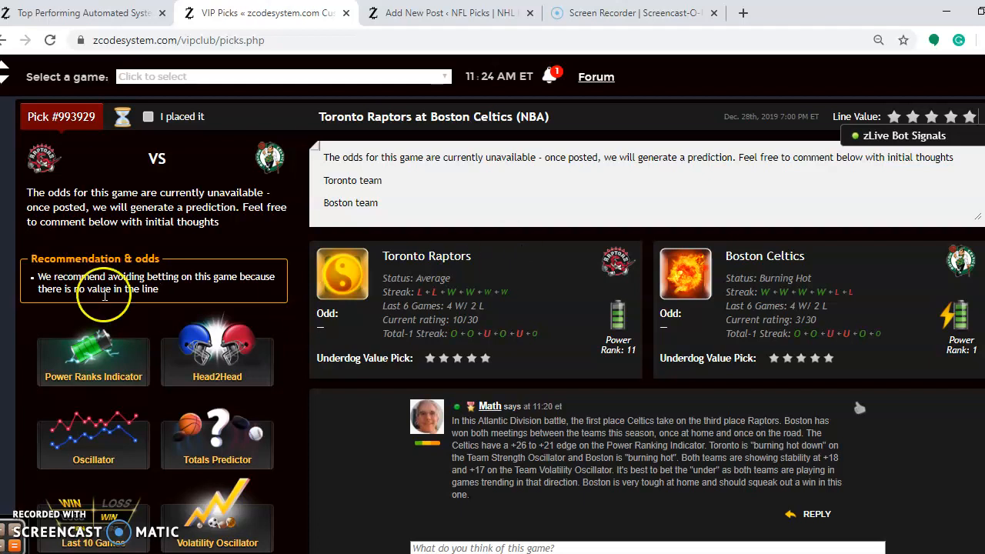
click(201, 351)
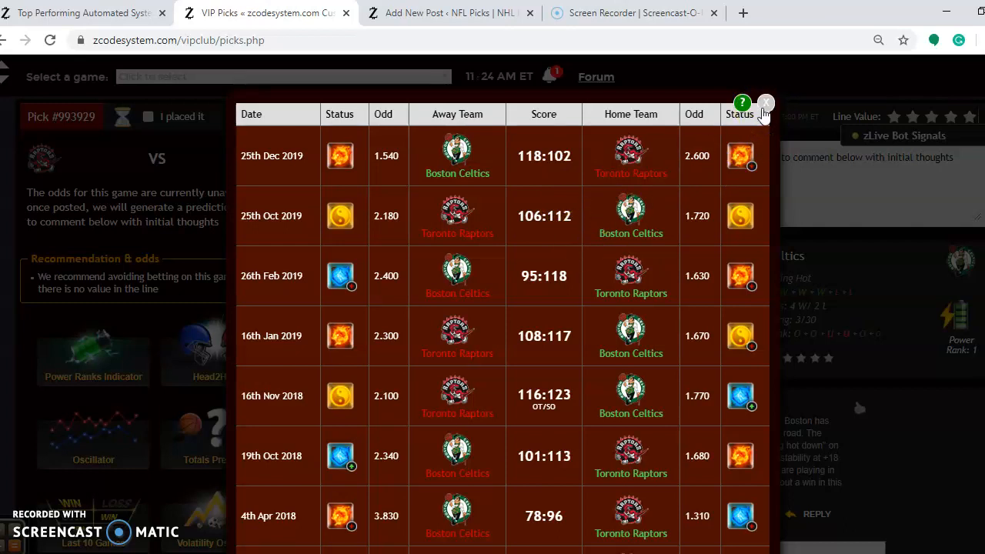
click(765, 103)
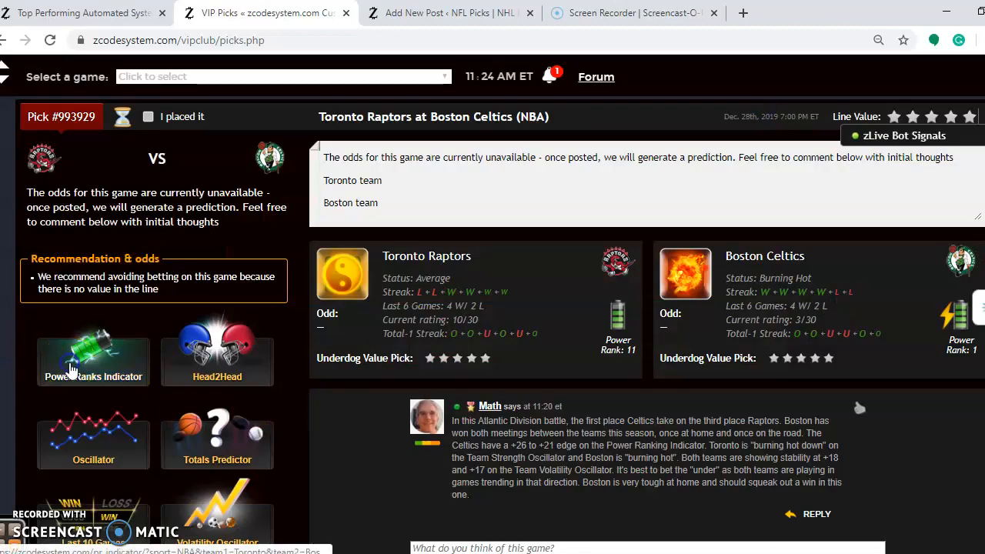
click(75, 358)
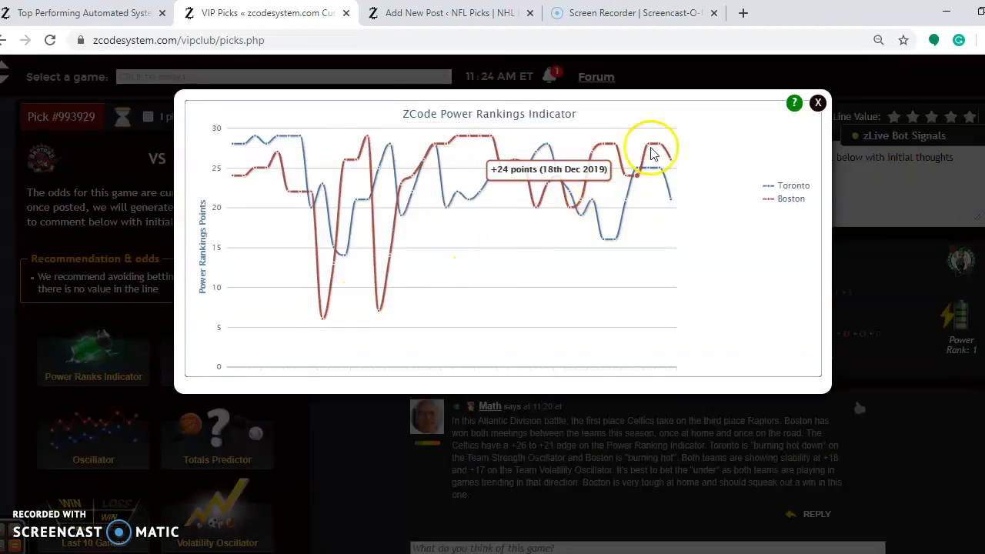
mouse_move(669, 199)
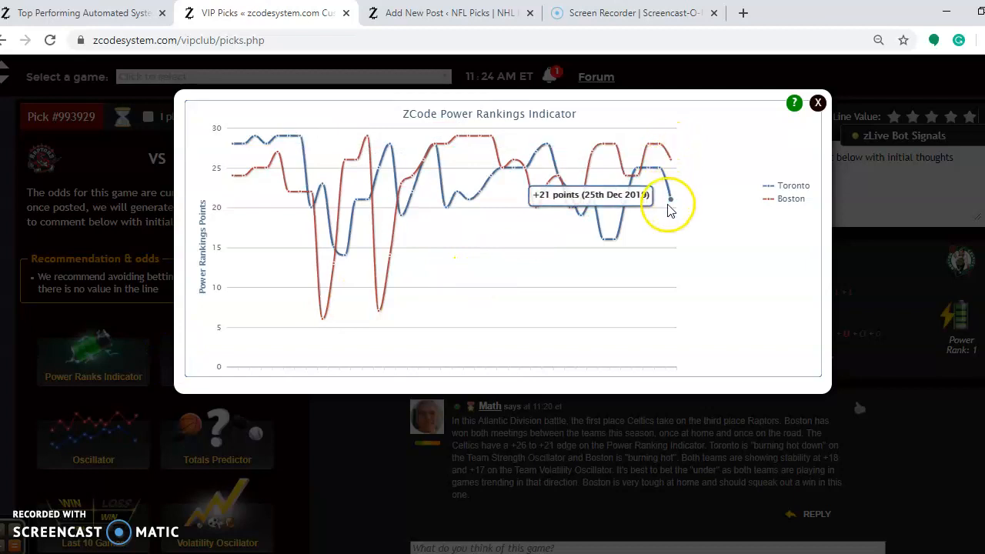
click(823, 107)
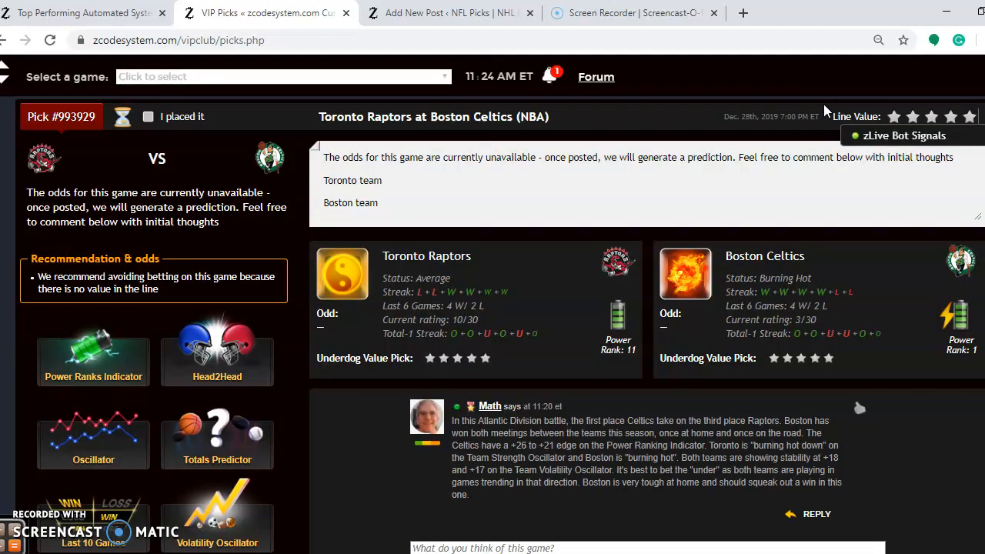
scroll(826, 110, down, 2)
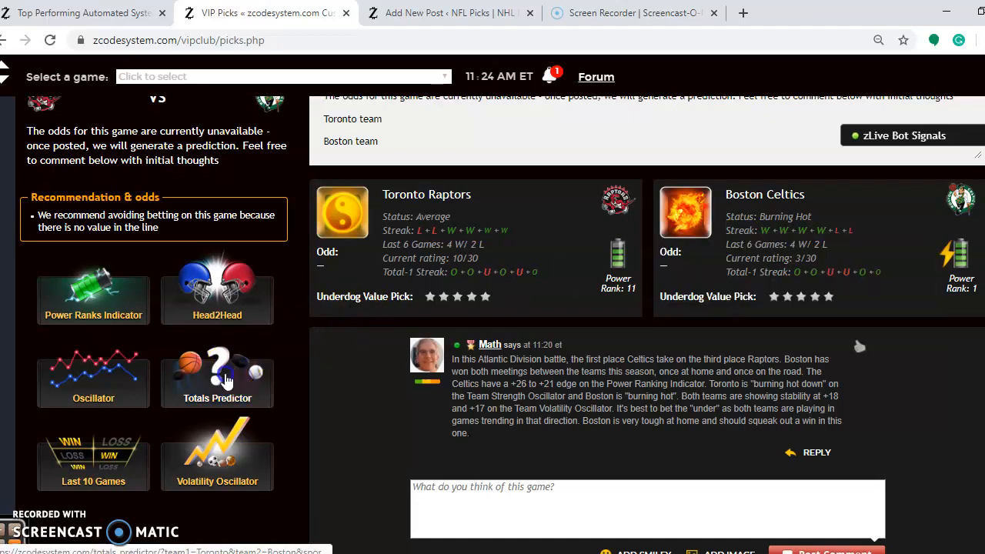
click(225, 377)
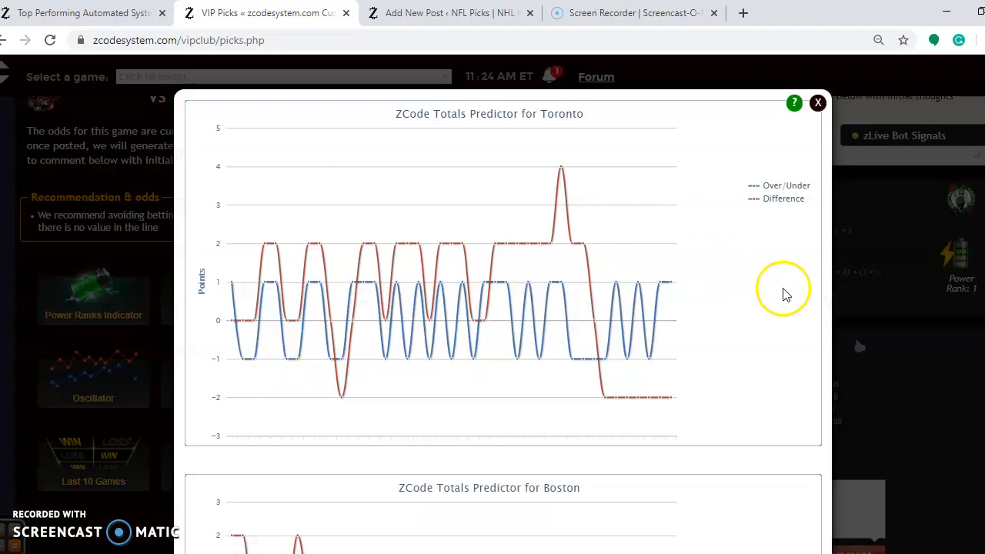
scroll(492, 277, down, 2)
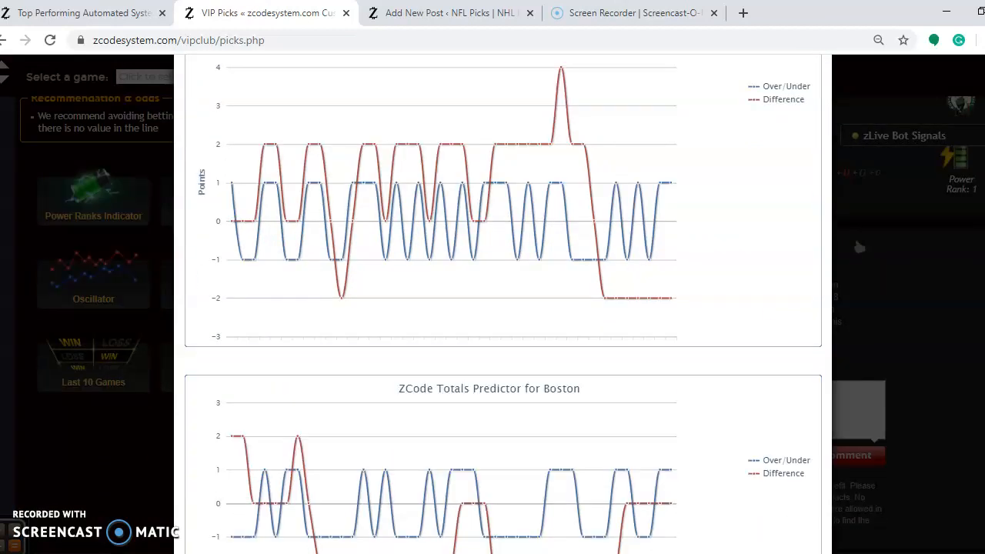
scroll(492, 277, down, 1)
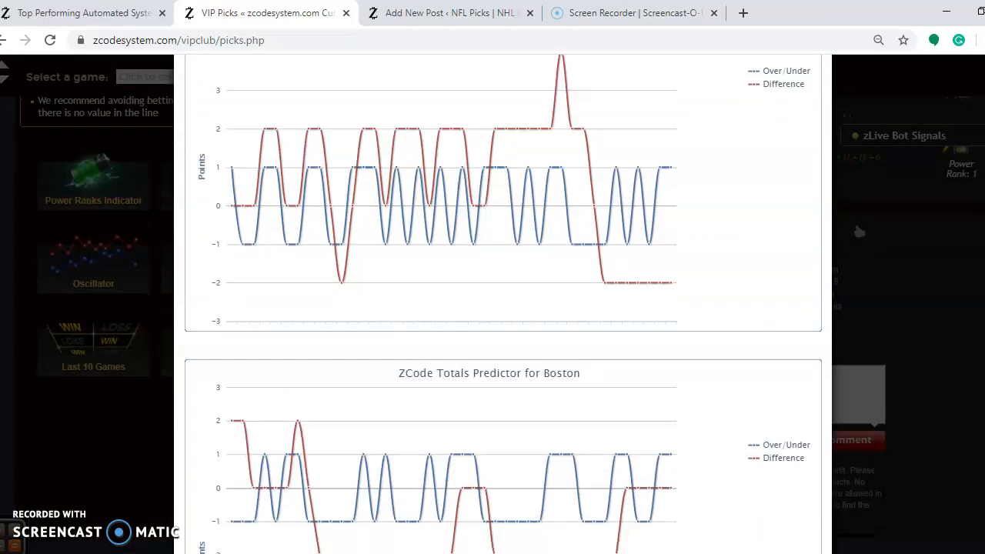
scroll(860, 231, down, 2)
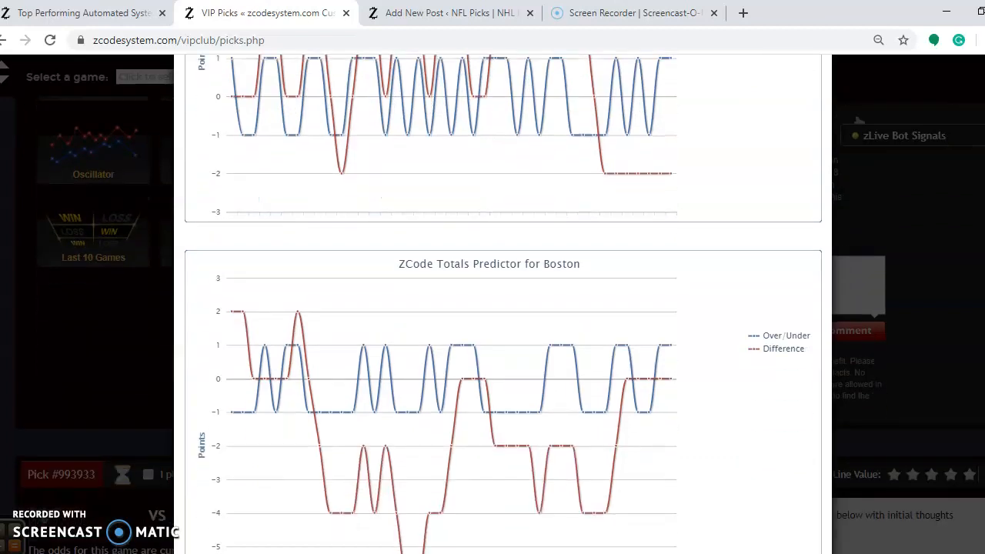
scroll(860, 309, up, 3)
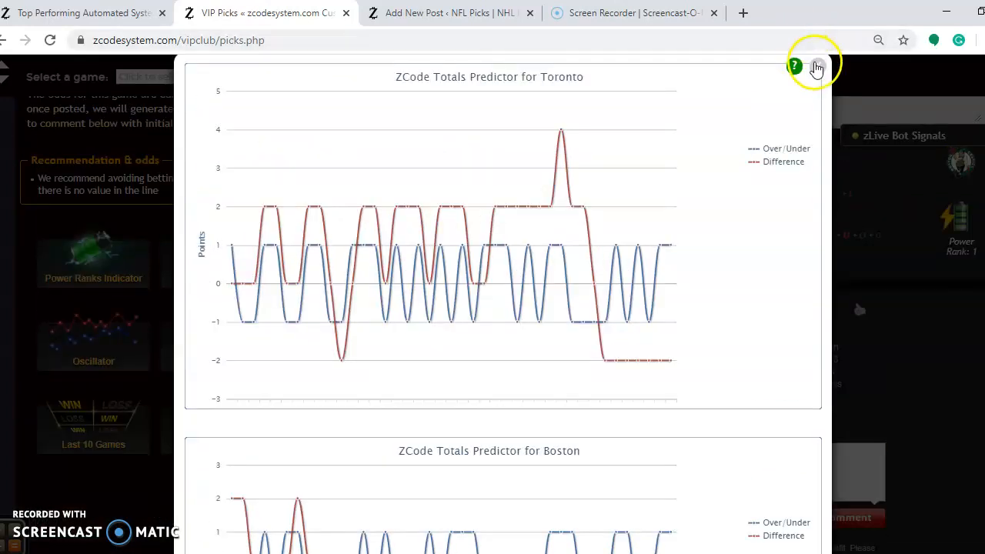
click(817, 65)
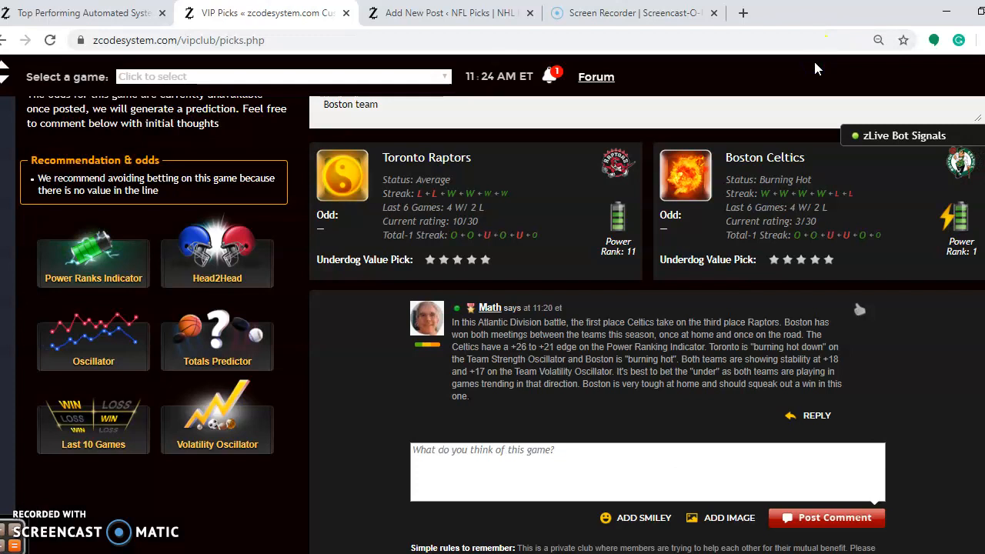
scroll(817, 68, down, 1)
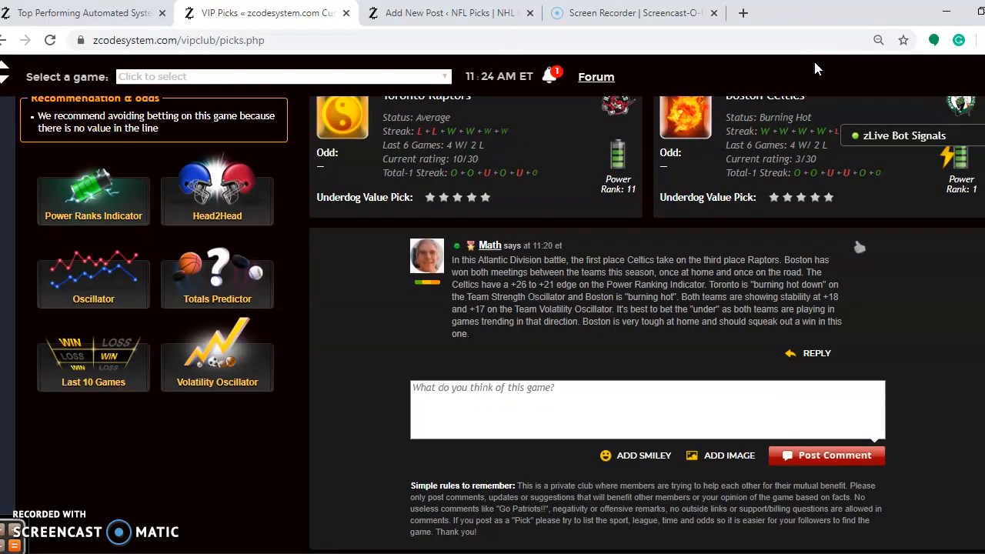
click(255, 361)
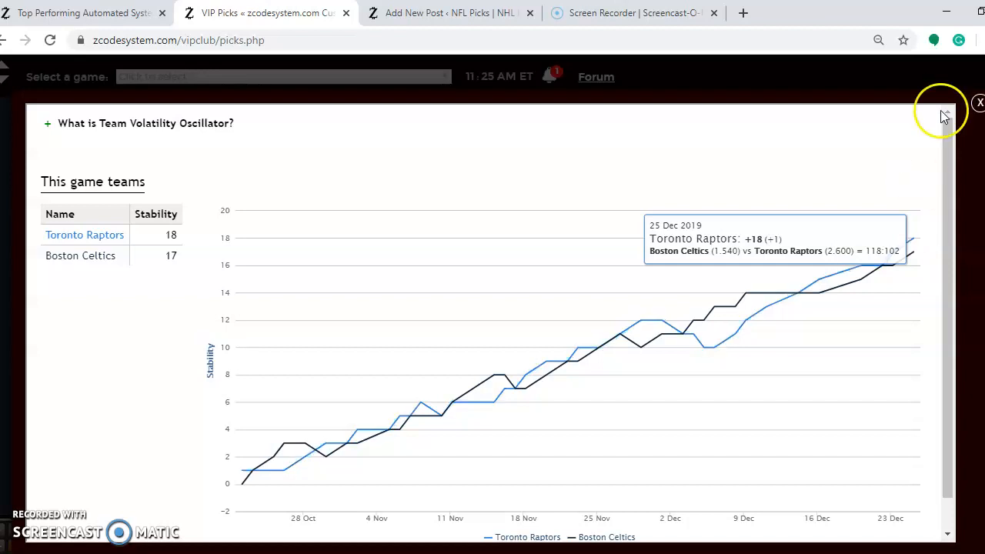
click(978, 103)
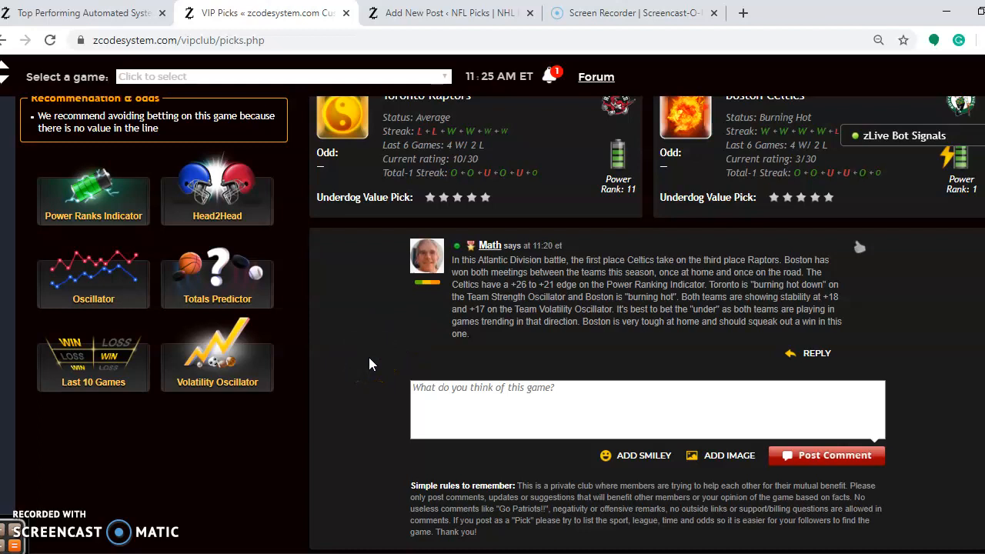
scroll(369, 356, down, 2)
scroll(369, 357, down, 5)
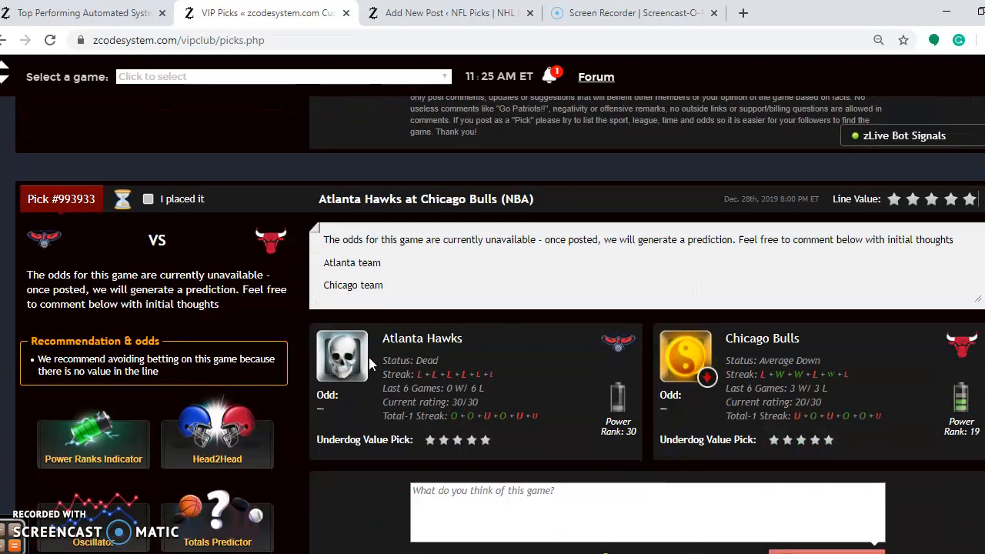
scroll(369, 357, down, 2)
scroll(368, 357, down, 5)
scroll(369, 357, down, 2)
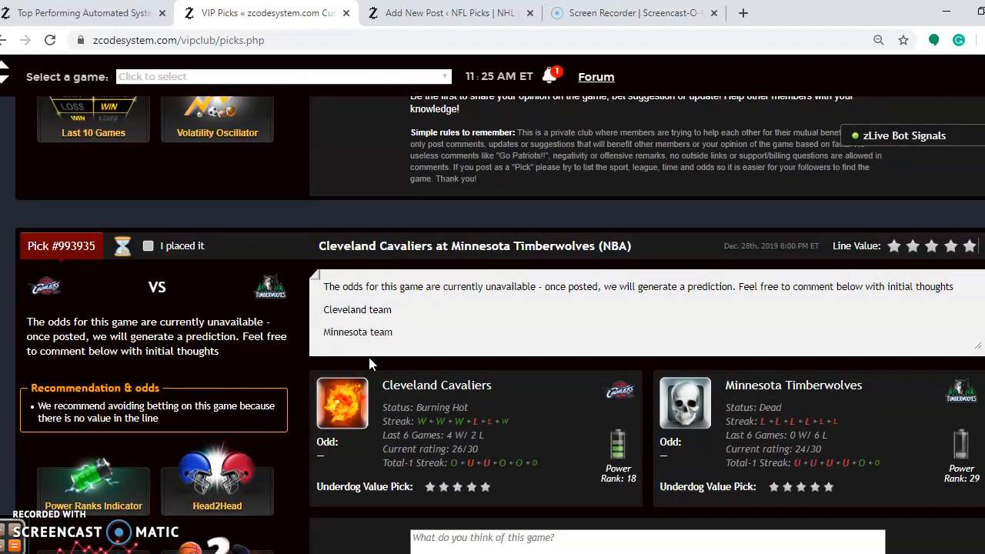
scroll(368, 357, down, 2)
scroll(368, 356, down, 5)
scroll(369, 357, down, 3)
scroll(369, 357, down, 2)
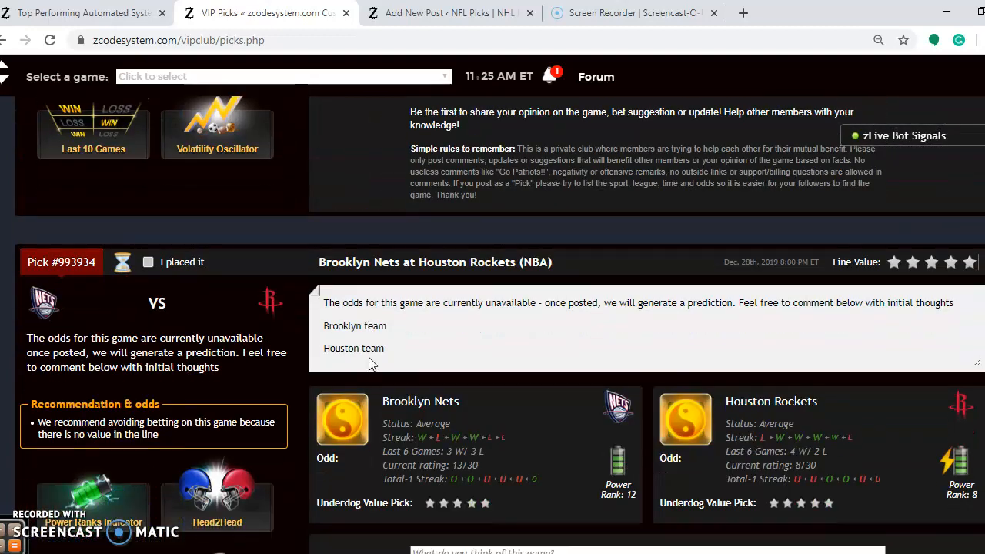
scroll(368, 357, down, 2)
scroll(370, 363, down, 2)
scroll(370, 363, down, 1)
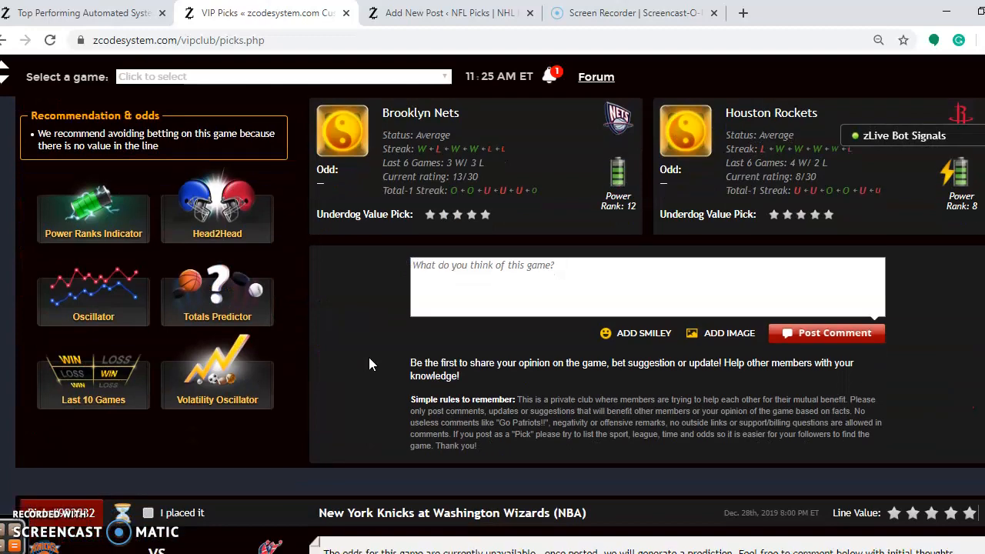
scroll(370, 363, down, 1)
scroll(370, 363, down, 1)
scroll(370, 363, down, 1)
scroll(370, 363, down, 2)
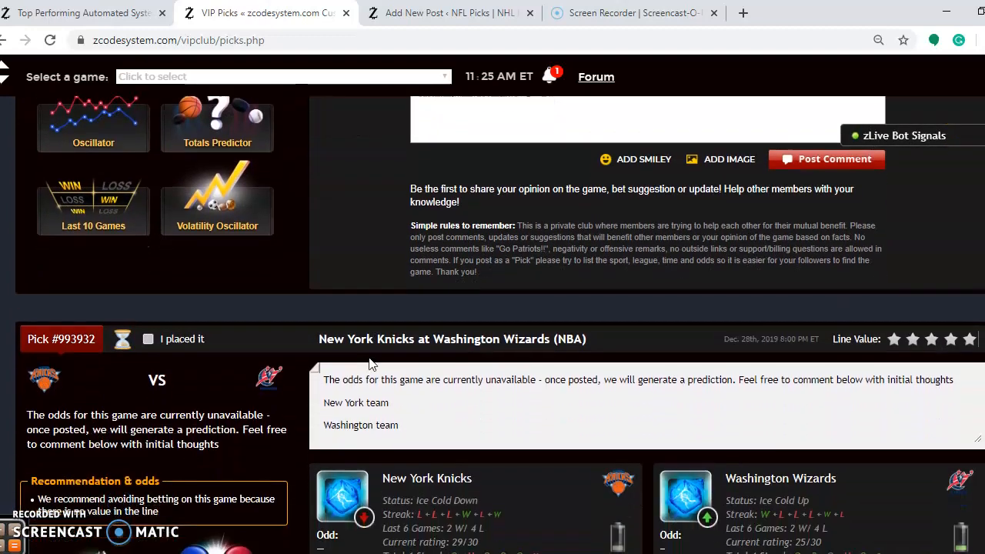
scroll(370, 363, down, 2)
scroll(370, 363, down, 3)
scroll(370, 363, down, 3)
scroll(368, 356, down, 1)
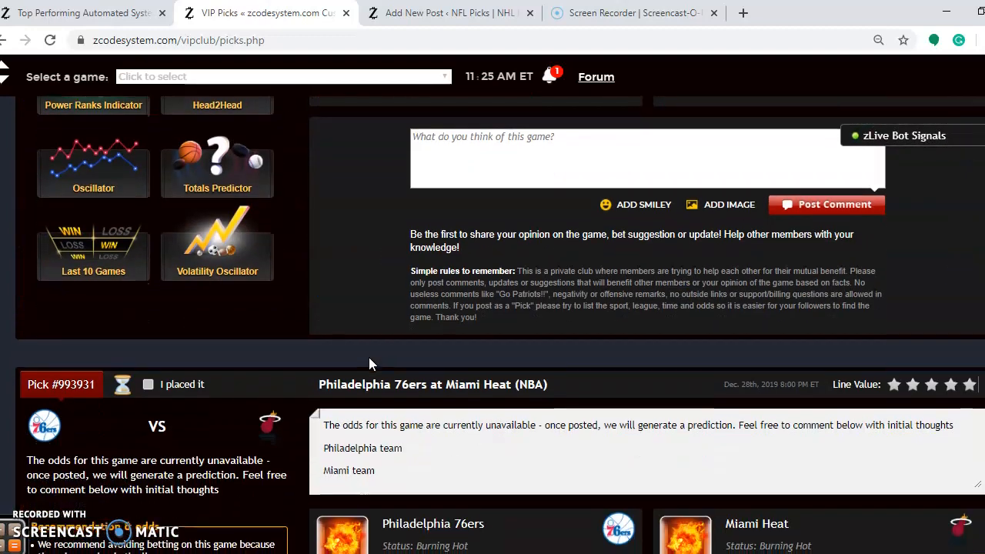
scroll(369, 357, down, 3)
scroll(369, 356, down, 2)
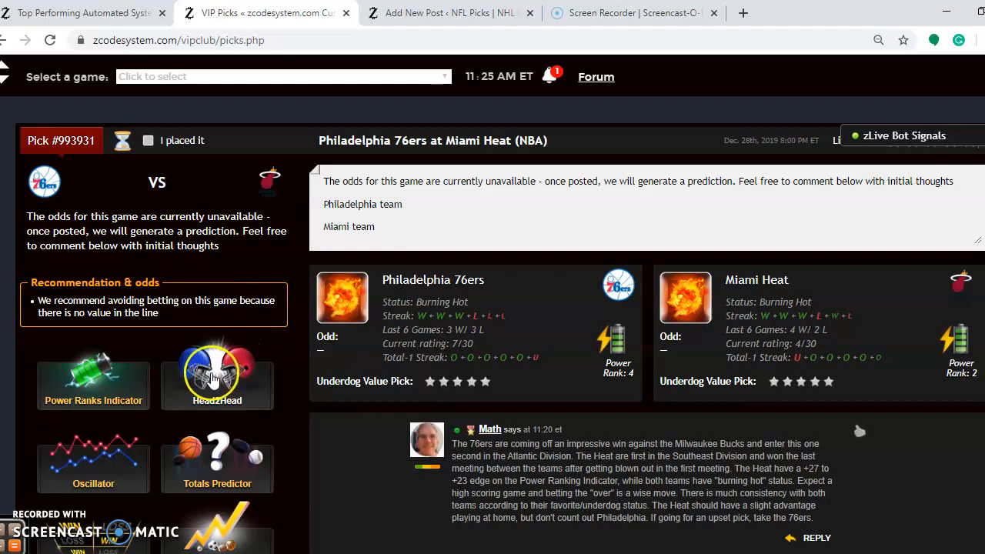
Show the Head2Head past results for the Philadelphia 76ers versus the Miami Heat.
click(214, 375)
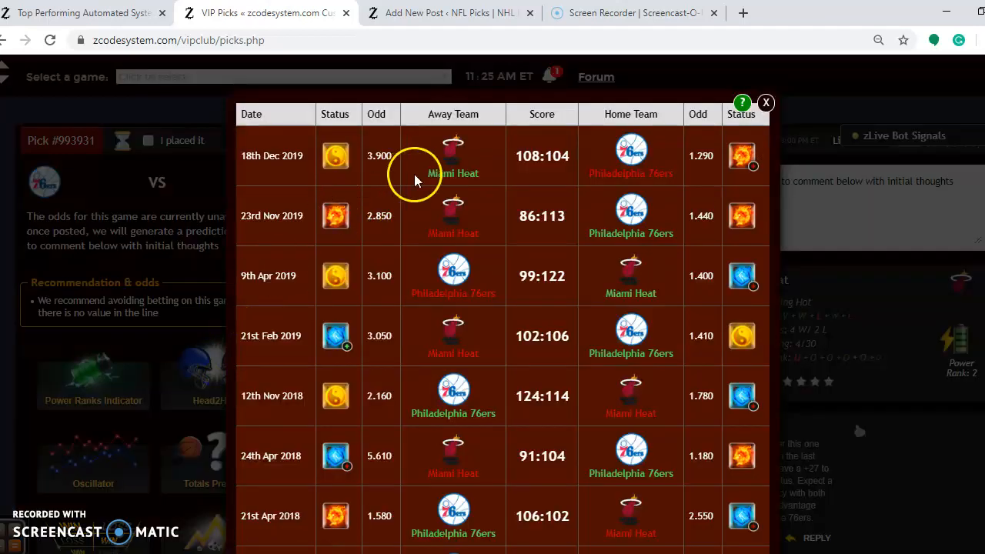
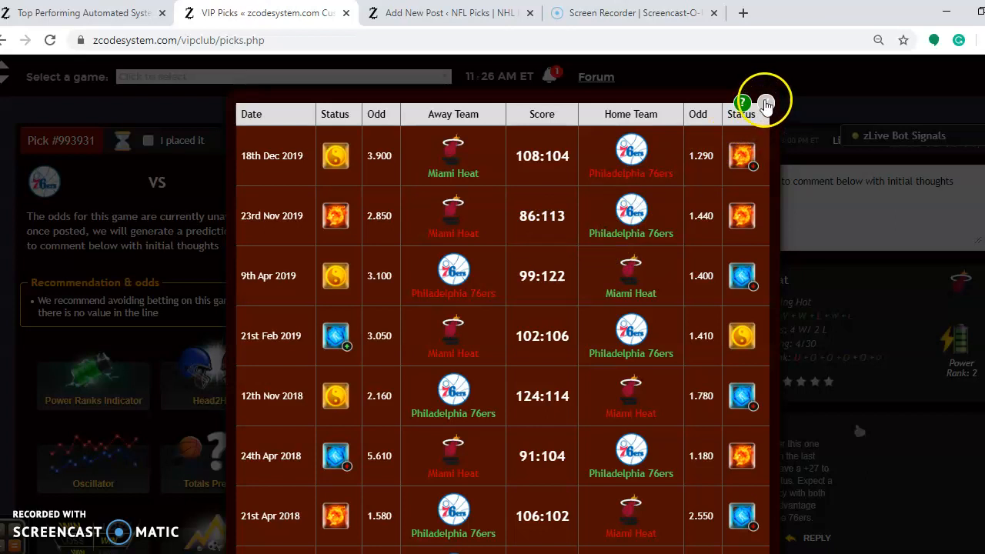
Dismiss the 76ers–Heat head-to-head table and review the Power Ranks Indicator chart.
click(767, 102)
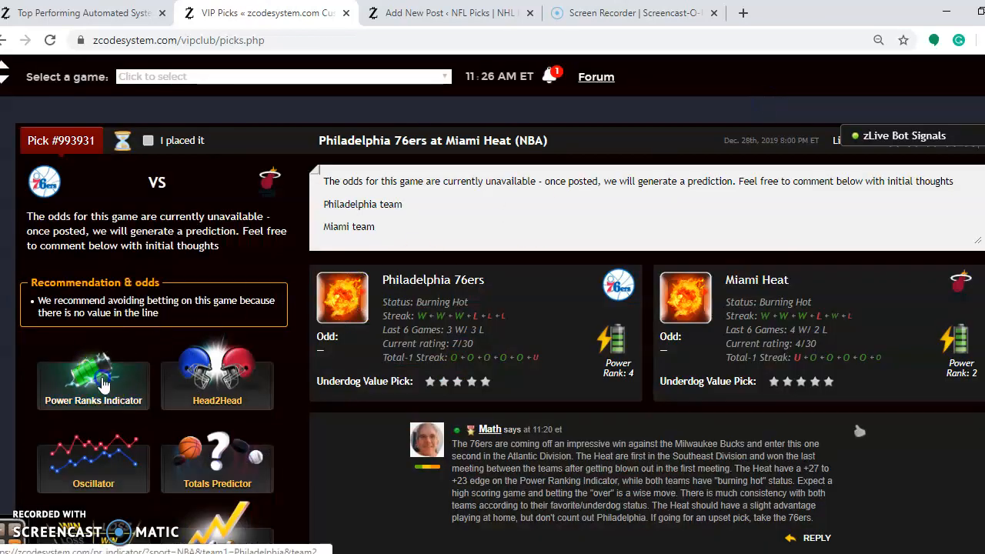
click(104, 381)
mouse_move(671, 183)
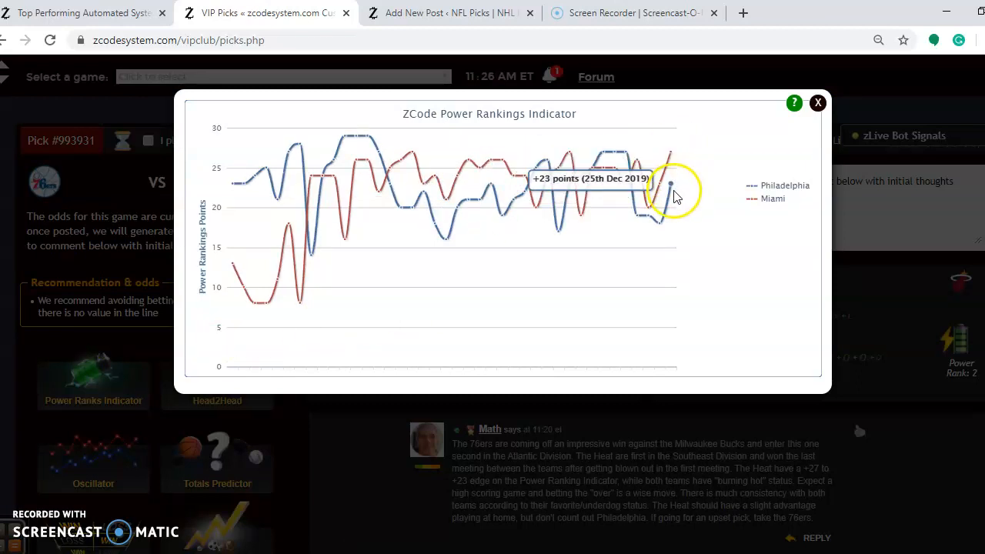
click(818, 103)
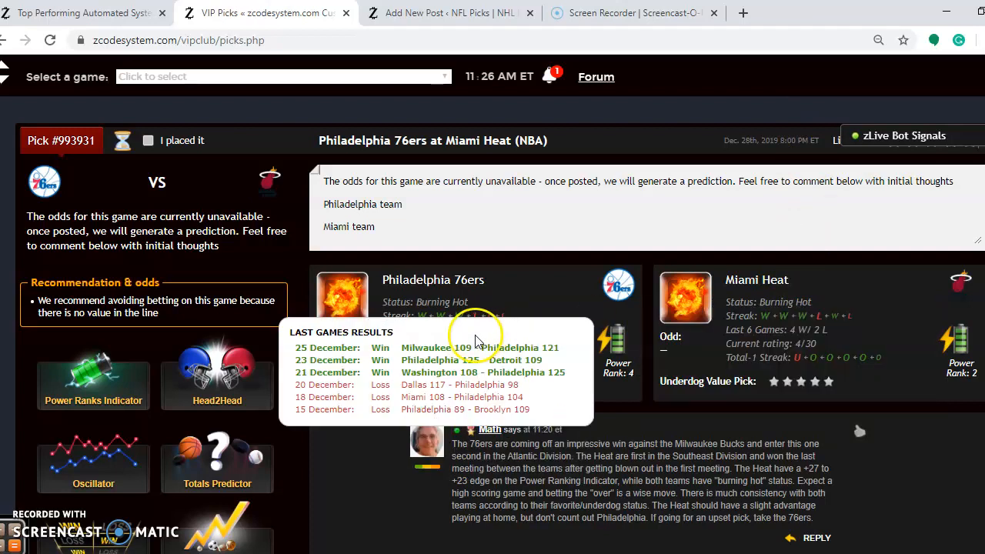
mouse_move(462, 342)
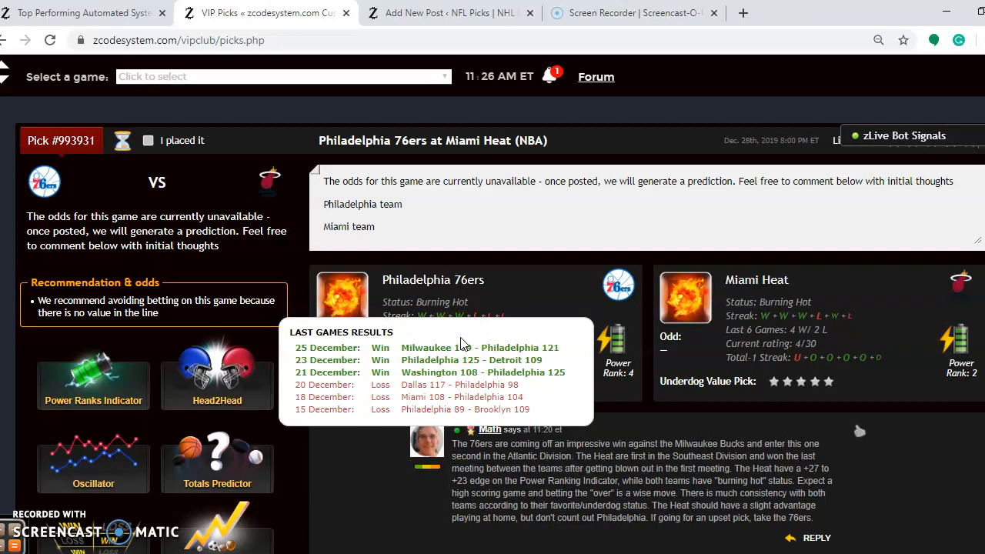
Review the 76ers–Heat Totals Predictor and Team Volatility Oscillator charts, closing each.
click(219, 381)
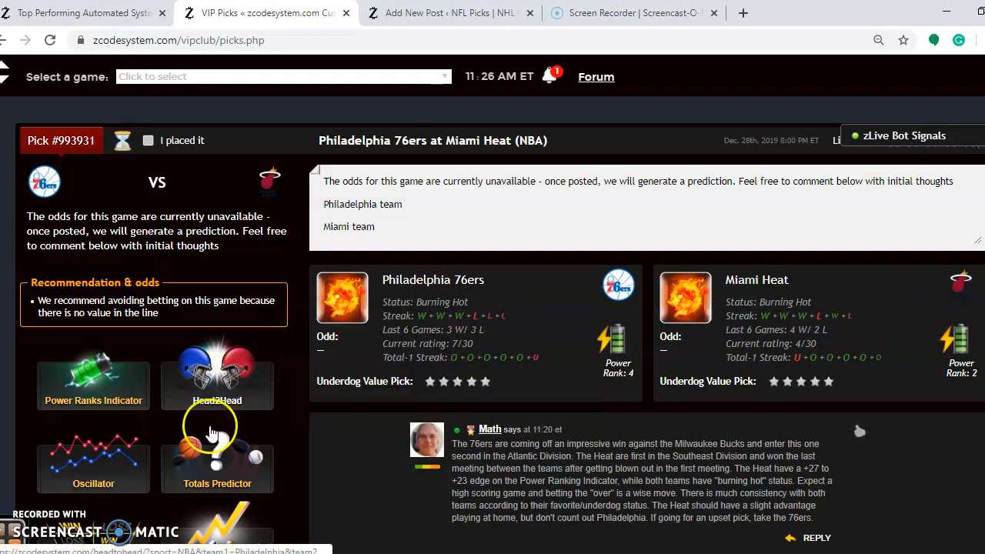
click(217, 461)
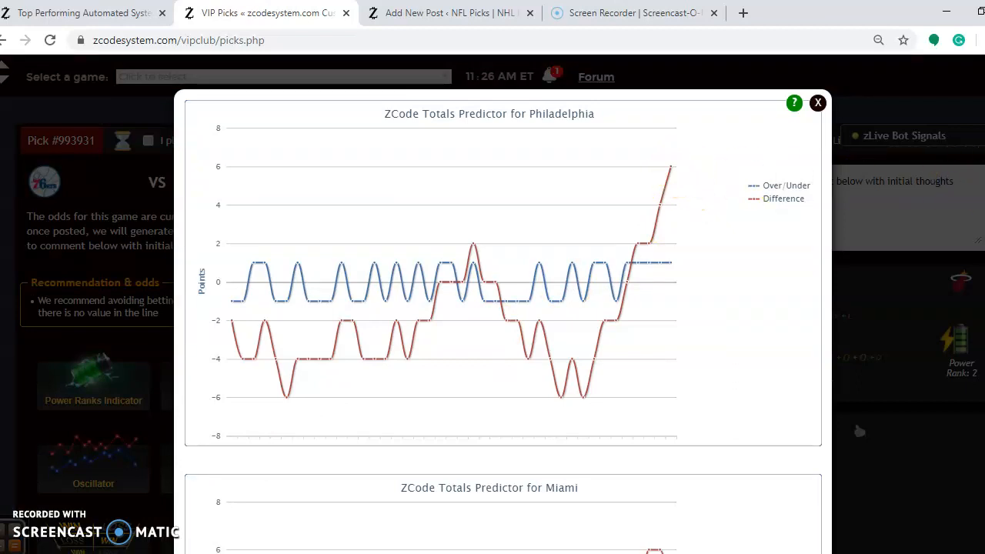
scroll(500, 307, down, 5)
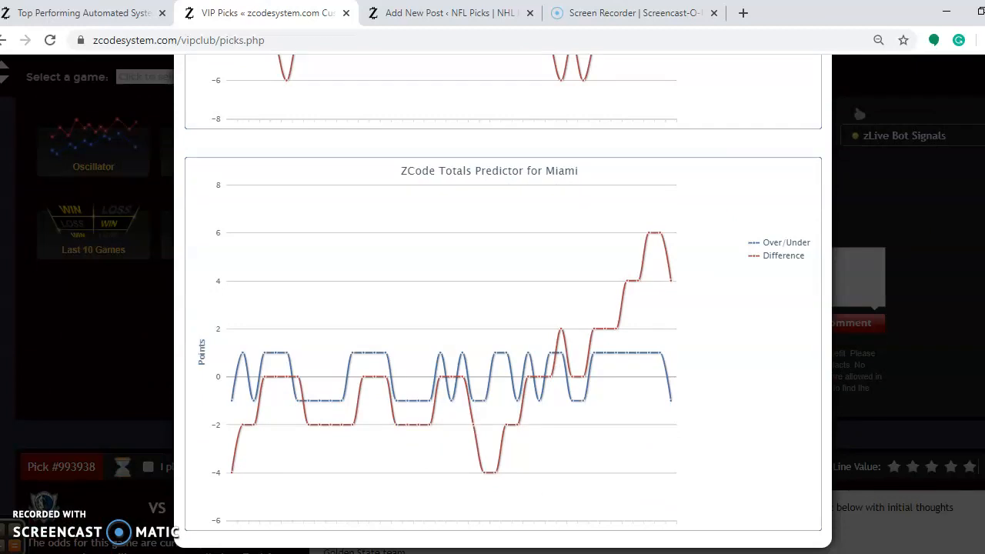
scroll(500, 307, up, 5)
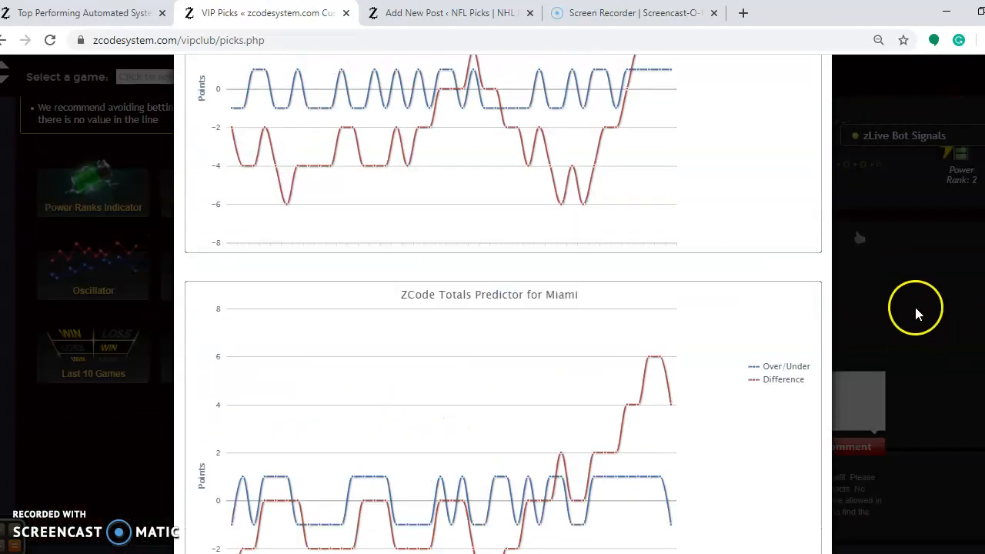
click(911, 310)
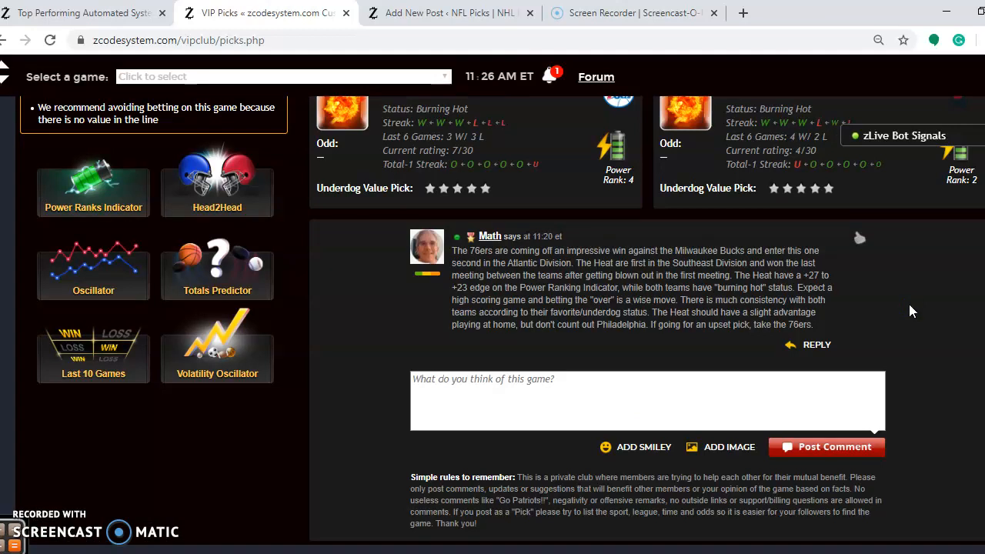
click(217, 342)
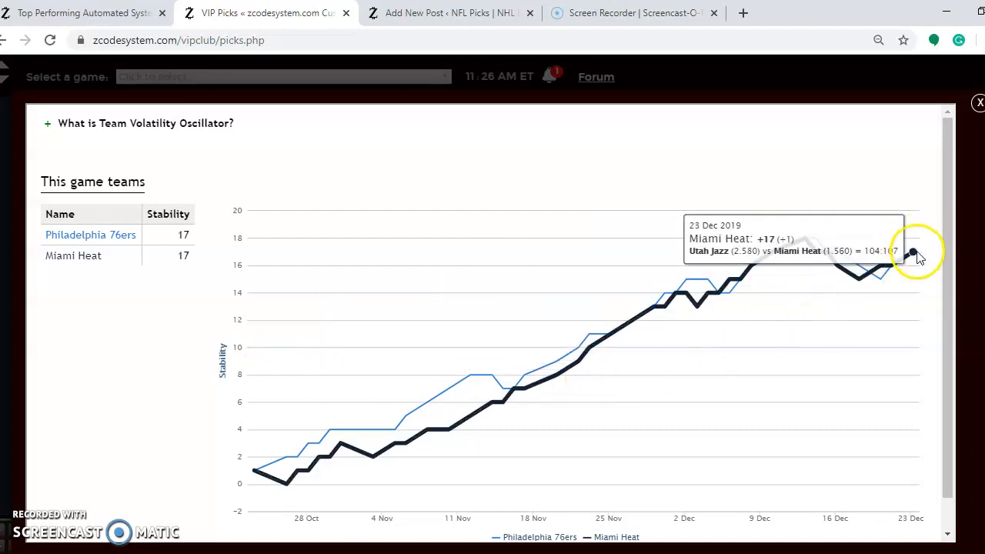
click(979, 103)
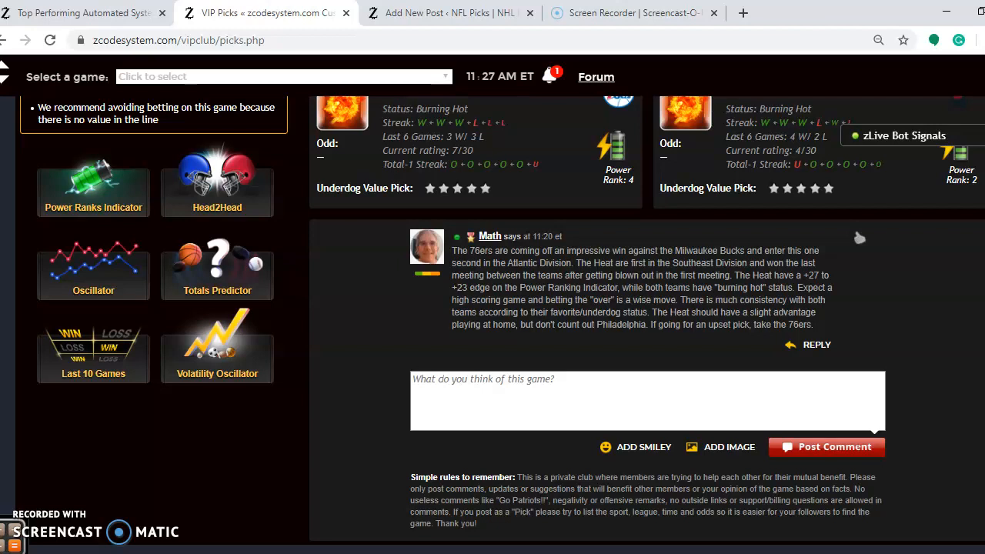
scroll(859, 237, down, 5)
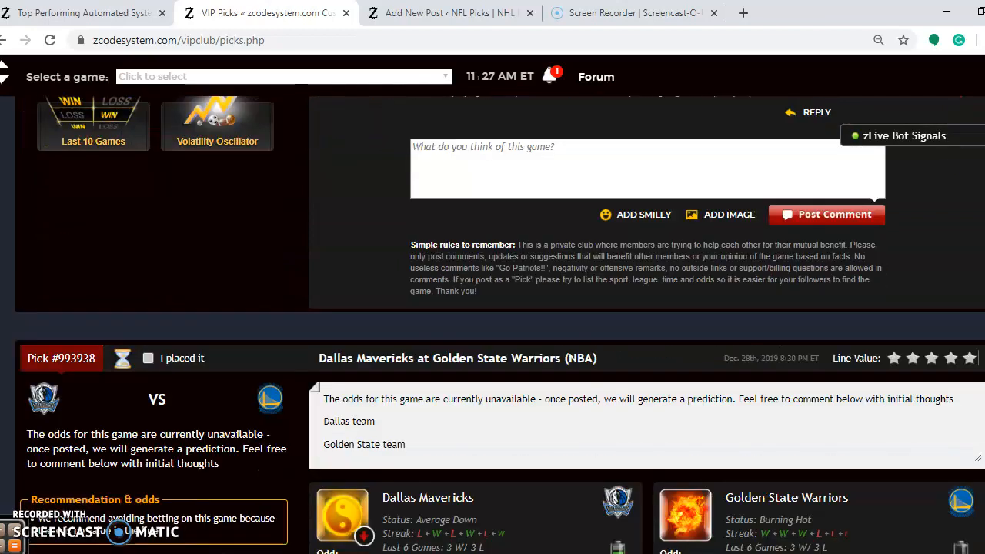
scroll(859, 238, down, 5)
scroll(859, 238, down, 3)
scroll(859, 238, down, 5)
scroll(859, 238, down, 4)
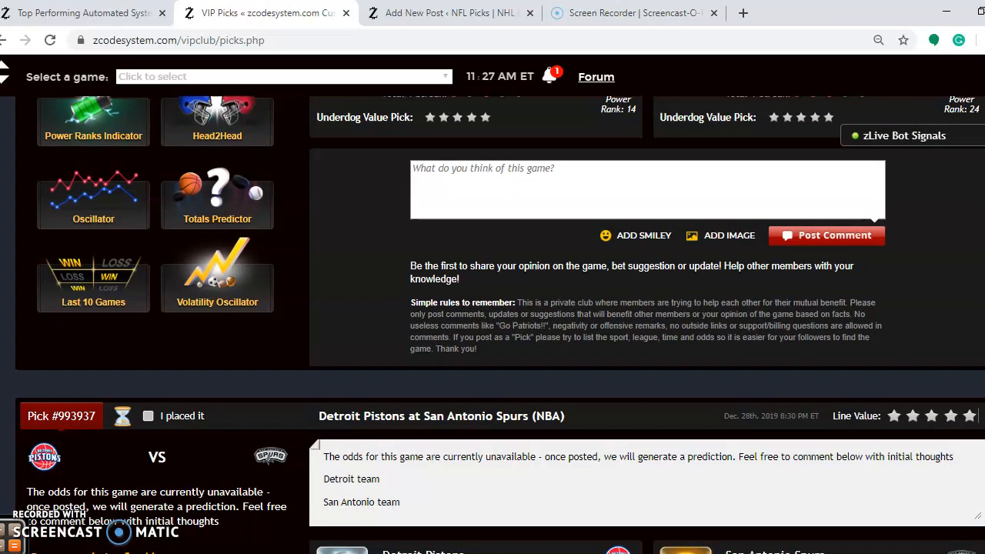
scroll(859, 238, down, 2)
scroll(853, 428, down, 5)
scroll(853, 407, down, 2)
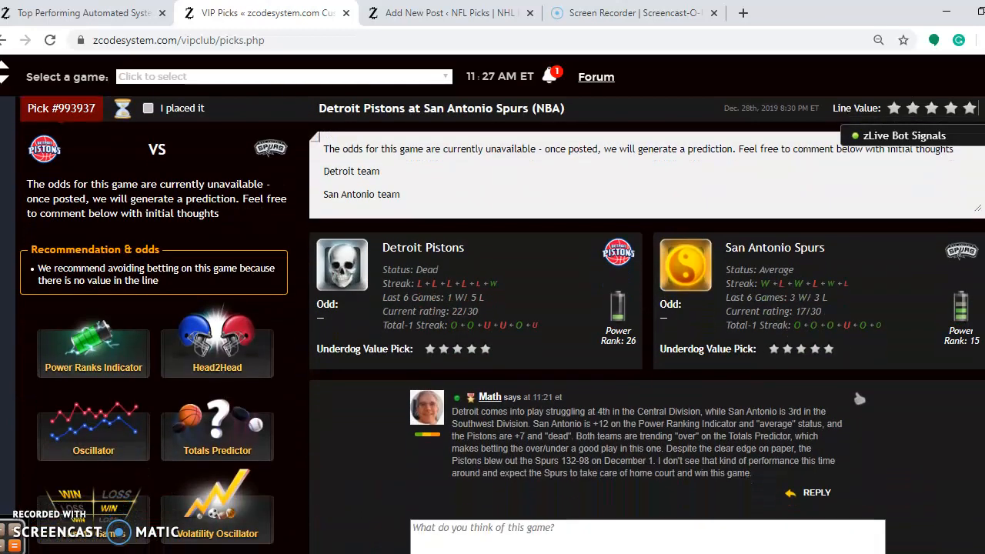
scroll(860, 397, down, 1)
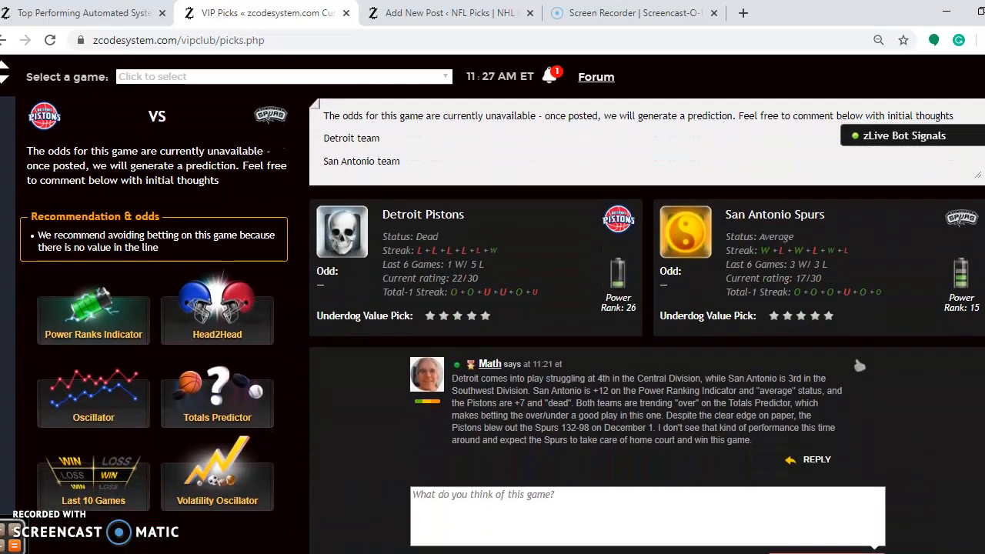
scroll(859, 385, down, 1)
scroll(859, 346, down, 1)
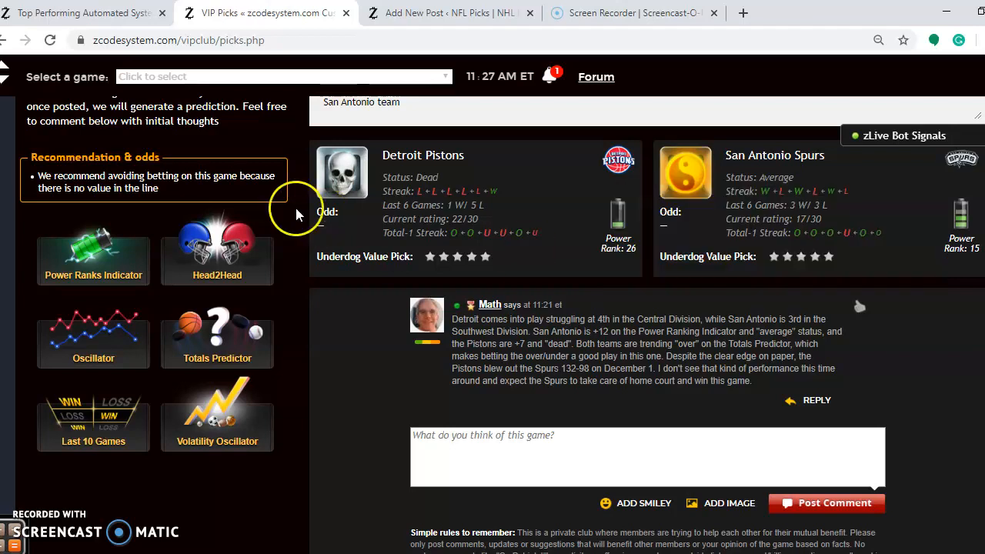
Review the Pistons–Spurs head-to-head history and Power Ranks Indicator chart.
click(218, 238)
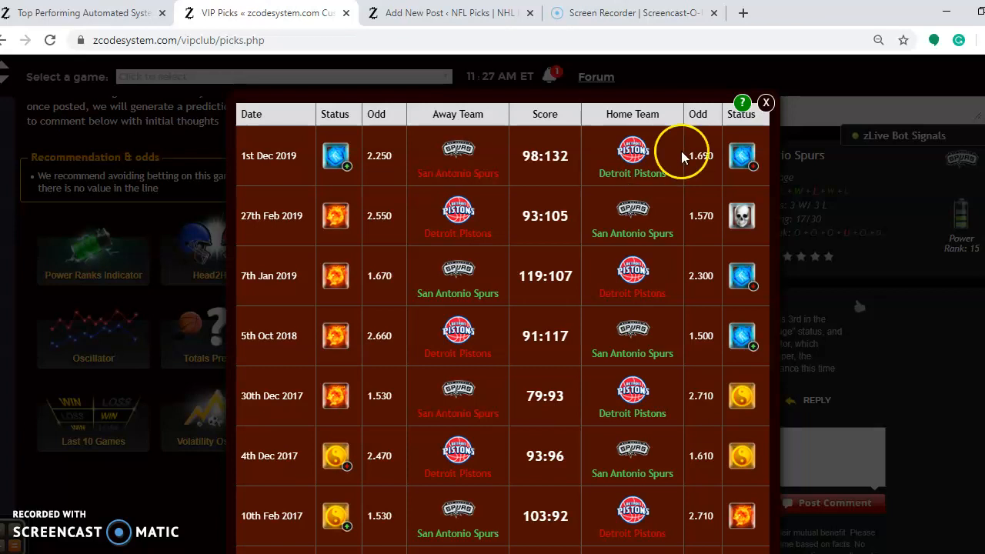
click(765, 102)
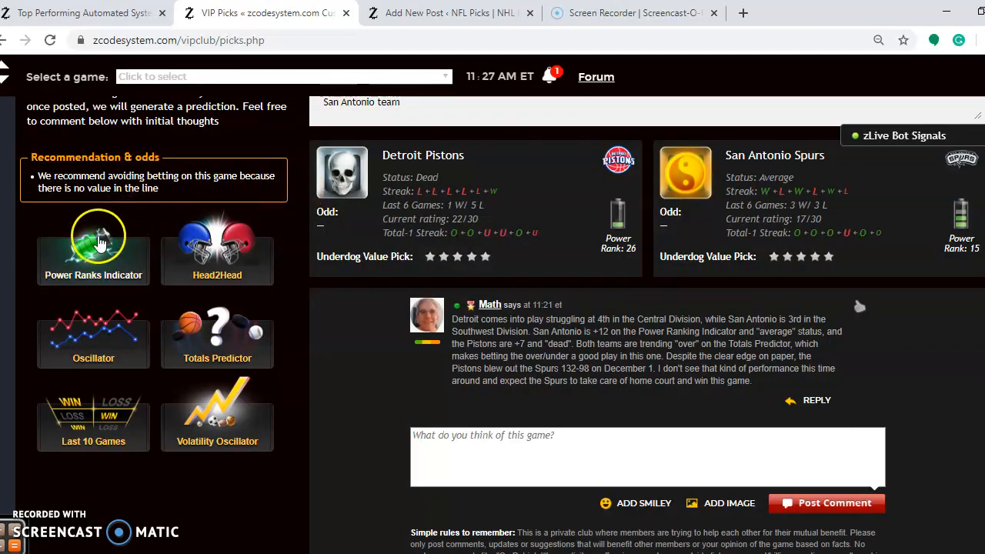
click(93, 254)
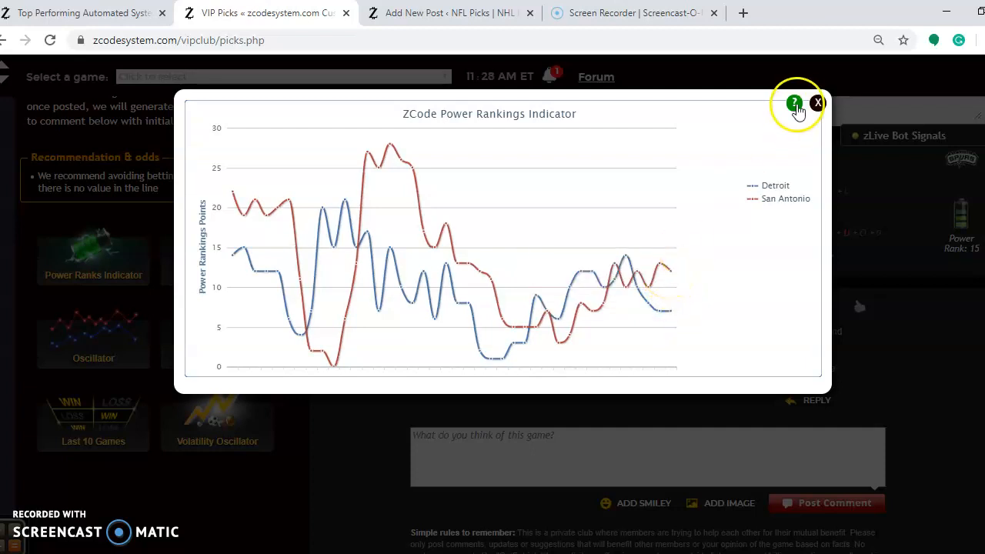
click(818, 102)
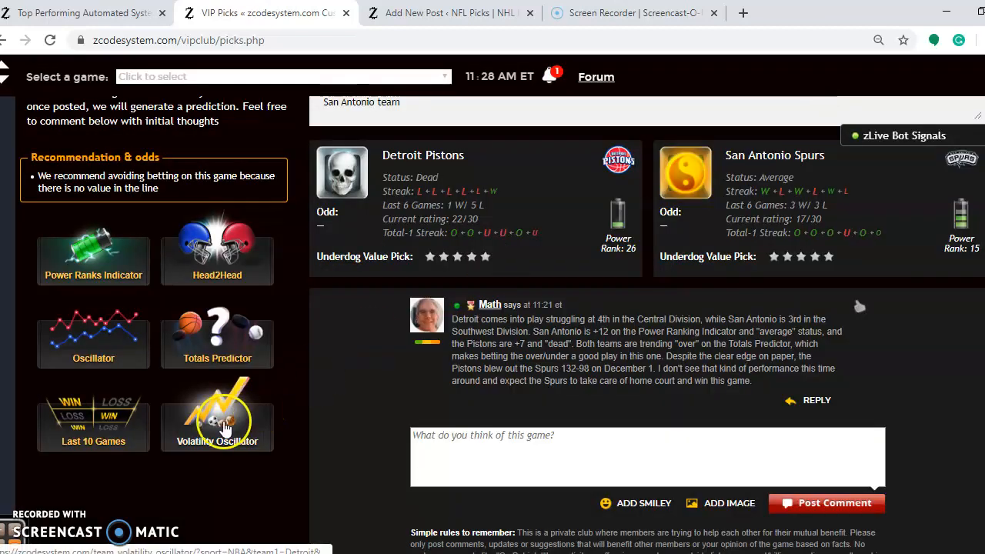
Review the Pistons–Spurs Team Volatility Oscillator chart and close it.
click(262, 413)
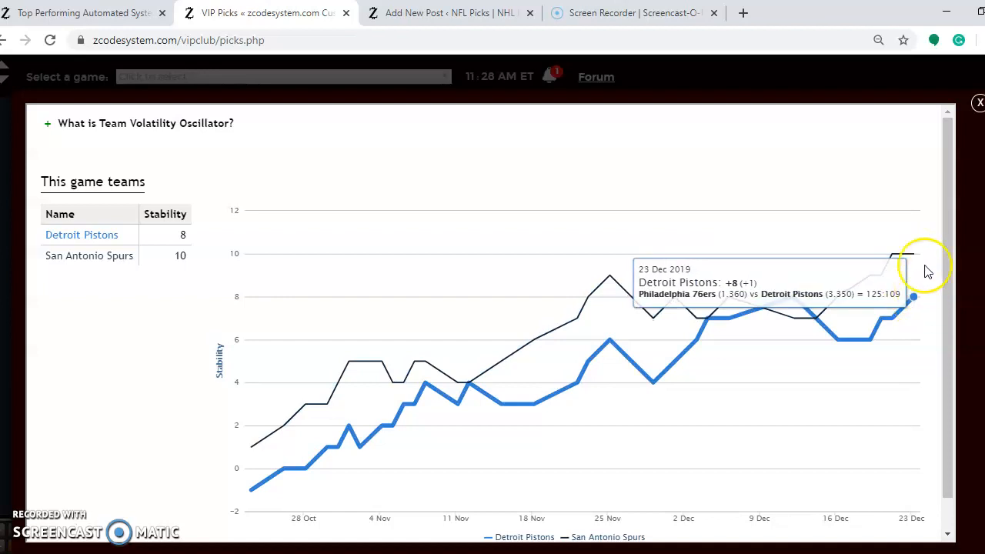
click(978, 102)
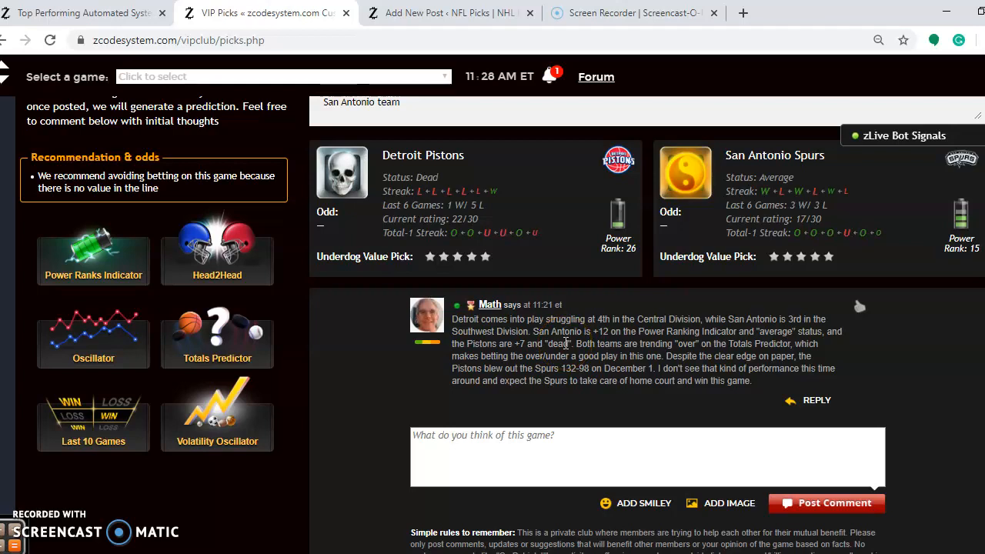
scroll(563, 342, down, 2)
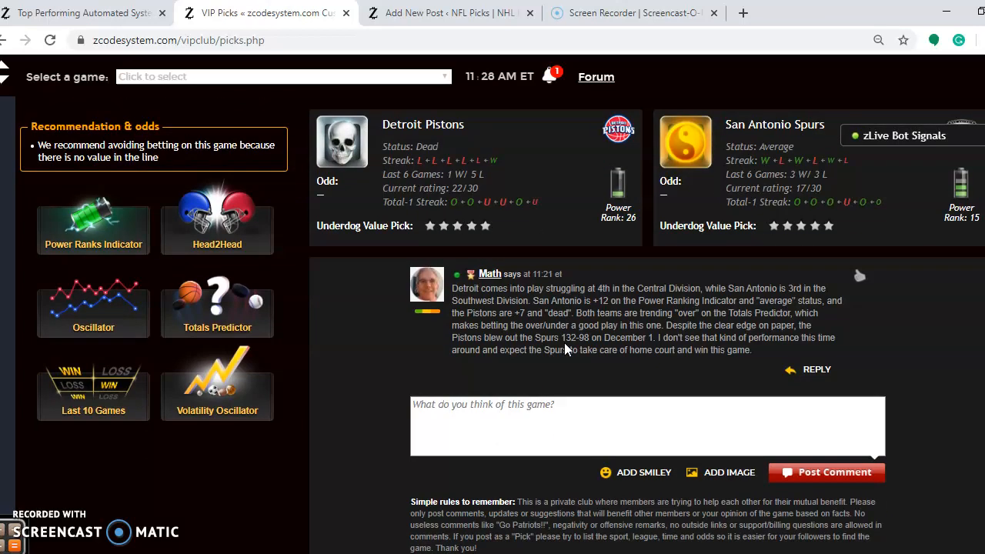
scroll(564, 342, down, 5)
scroll(564, 342, down, 3)
scroll(563, 342, down, 3)
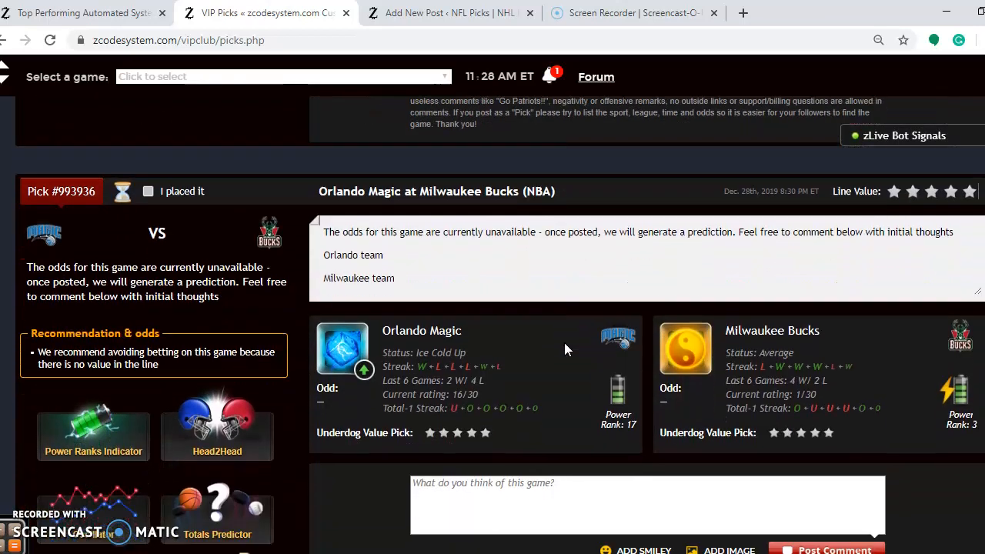
scroll(564, 343, down, 2)
scroll(564, 343, down, 5)
scroll(564, 343, down, 2)
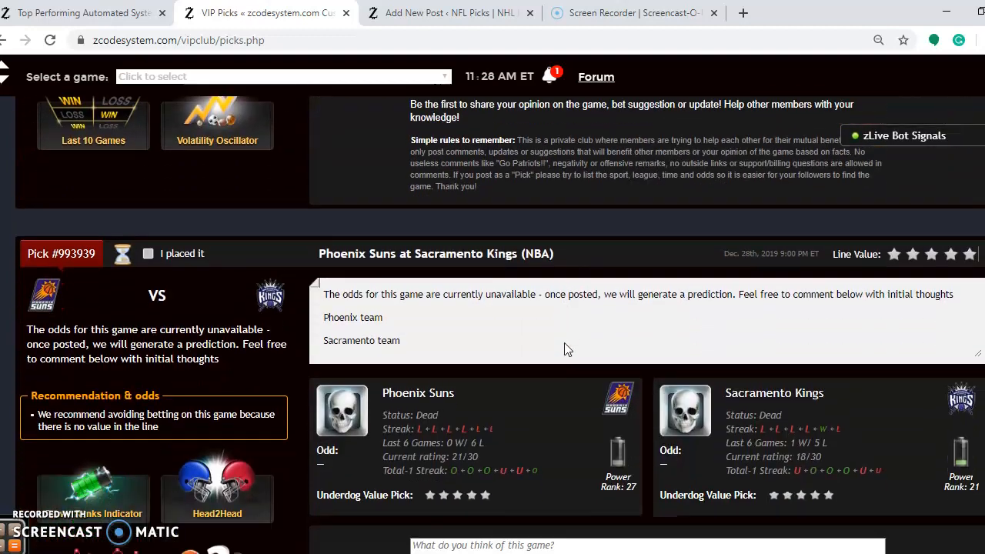
scroll(563, 342, down, 3)
scroll(564, 343, down, 3)
scroll(563, 342, down, 3)
scroll(564, 342, down, 2)
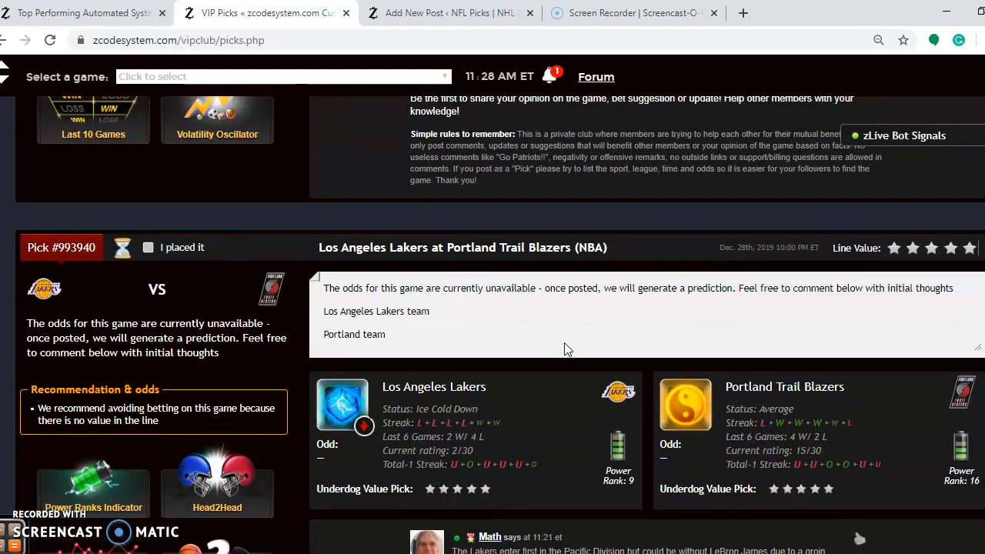
scroll(564, 348, down, 2)
scroll(564, 348, down, 2)
mouse_move(444, 314)
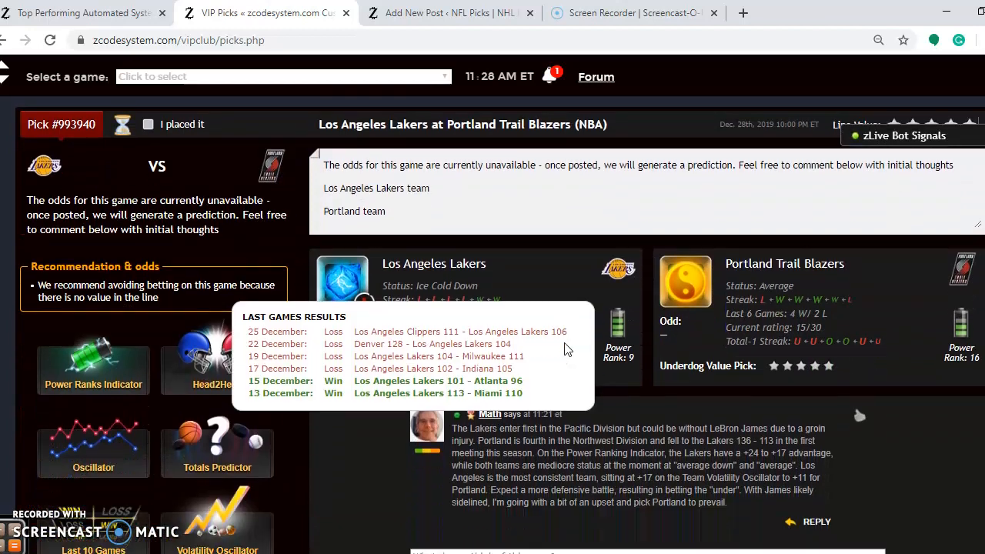
Dismiss the Lakers last-games popup and review the Lakers–Blazers Power Ranks Indicator chart.
click(358, 209)
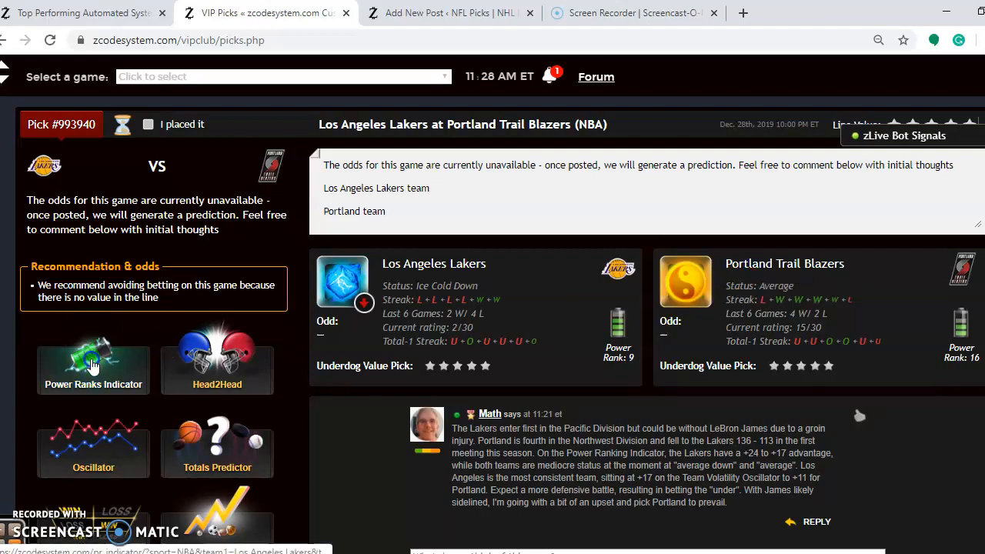
click(92, 364)
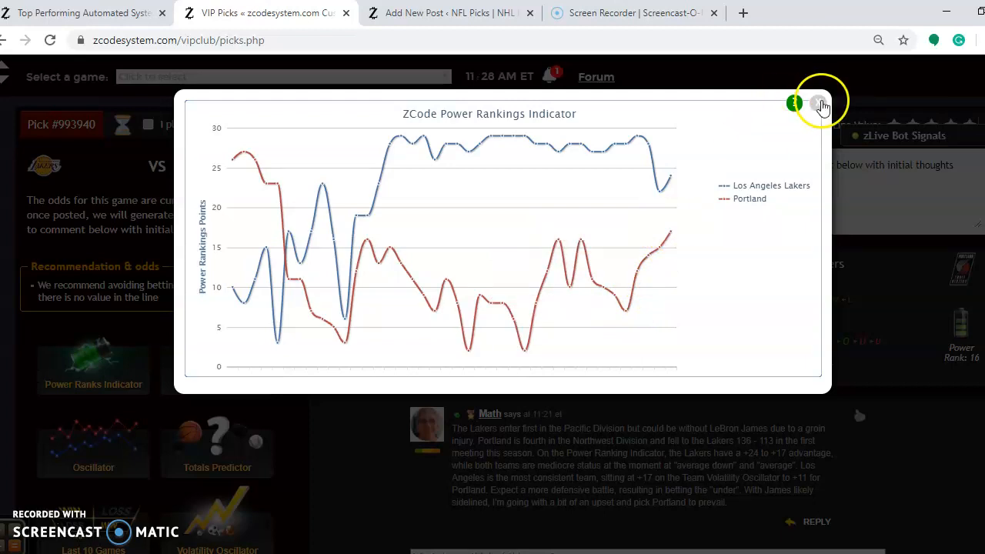
click(818, 103)
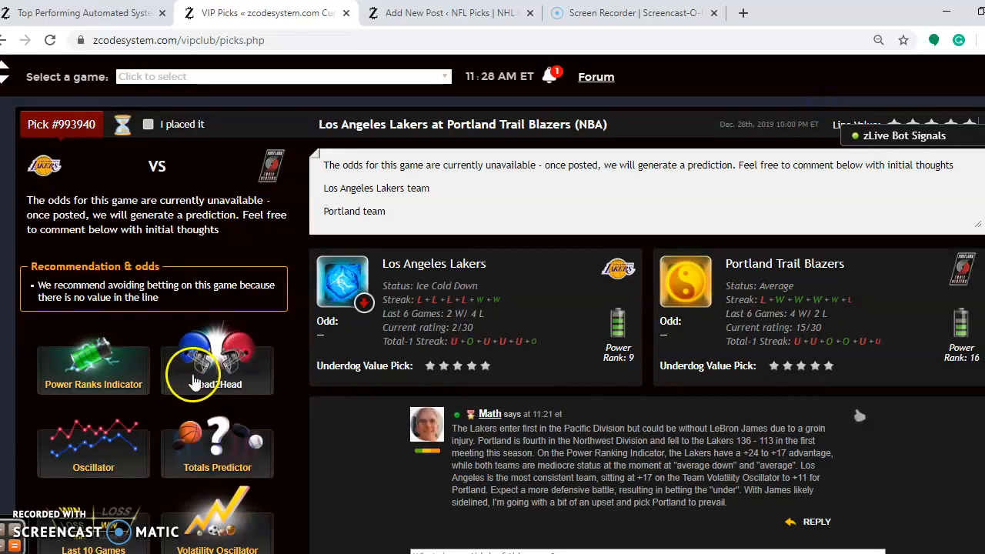
Review the Lakers–Blazers head-to-head history and Team Volatility Oscillator chart, closing each.
click(194, 362)
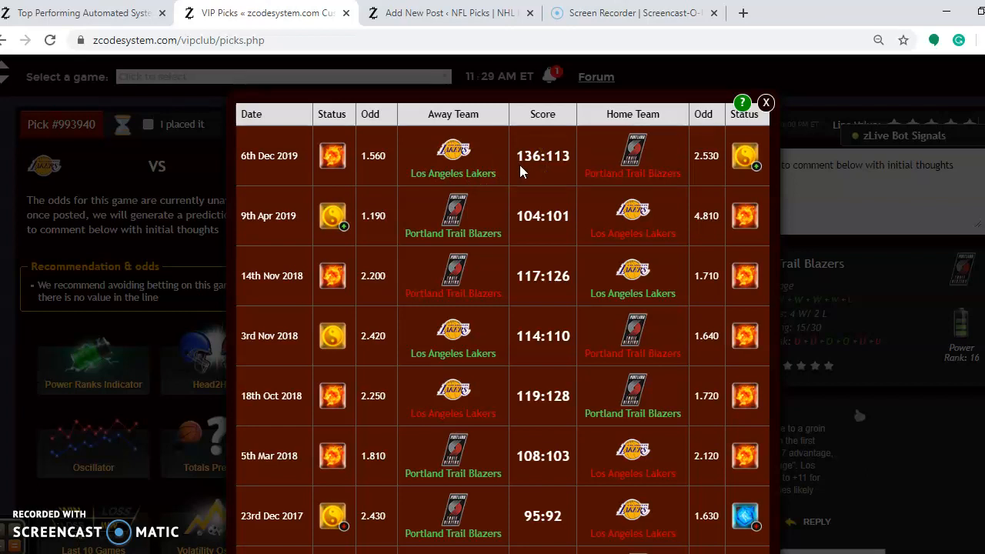
click(768, 103)
mouse_move(447, 306)
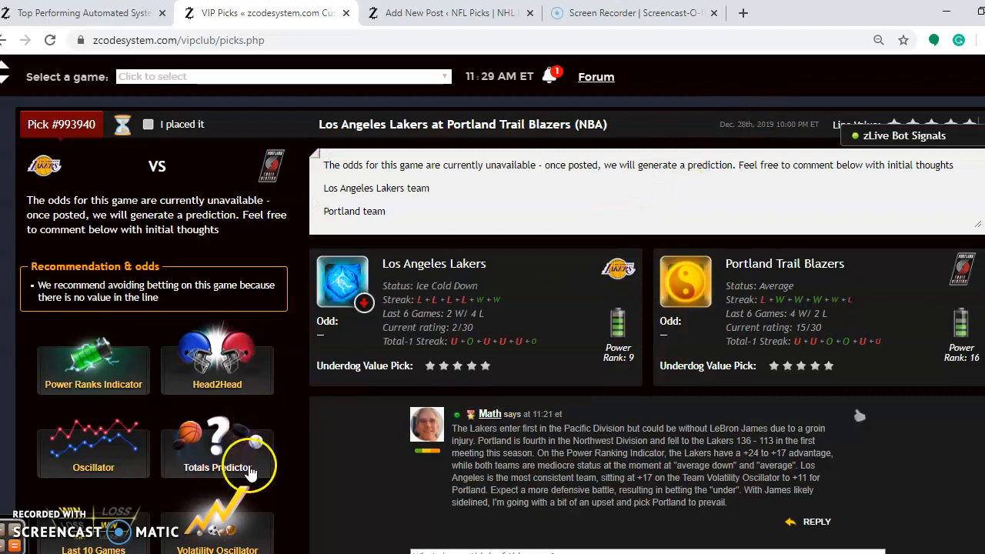
click(227, 523)
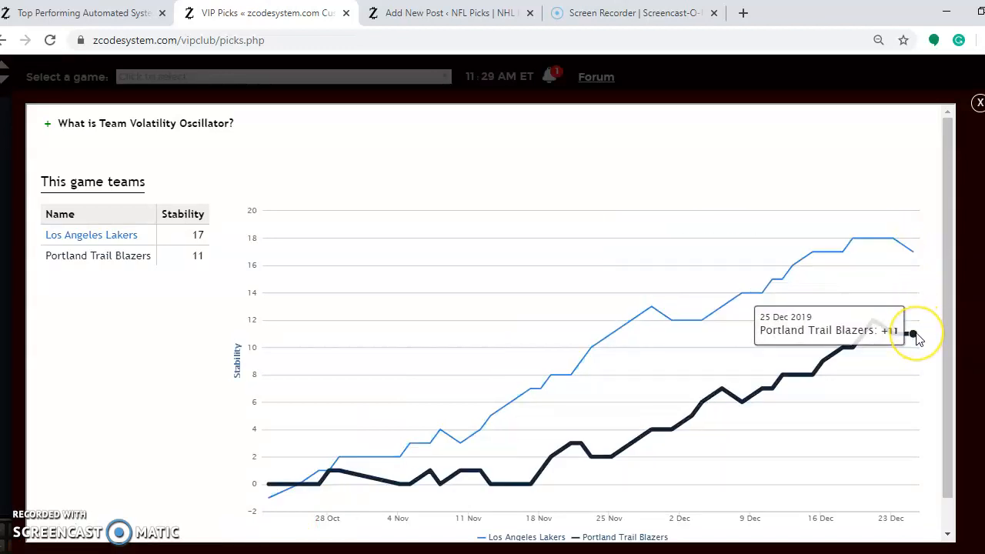
mouse_move(910, 332)
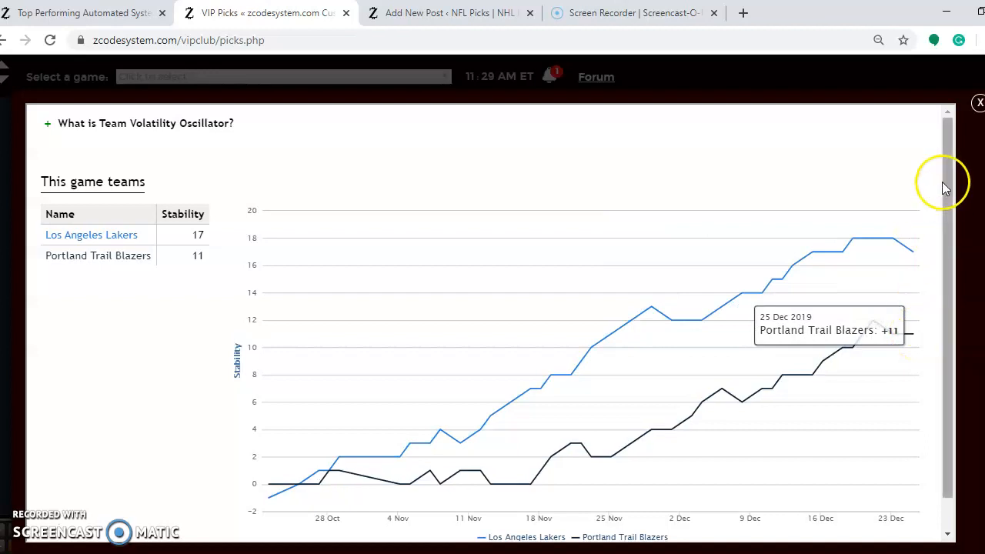
click(979, 102)
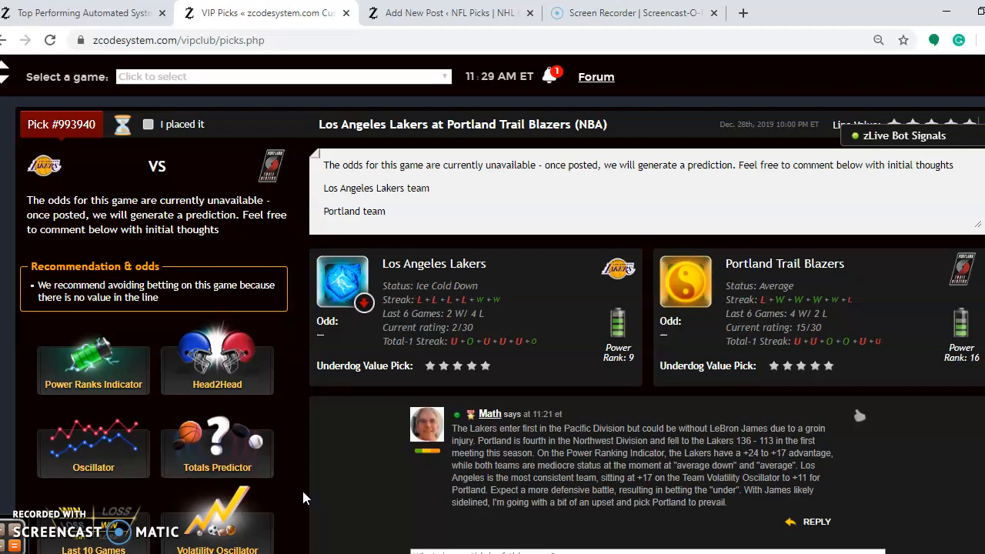
scroll(301, 488, down, 1)
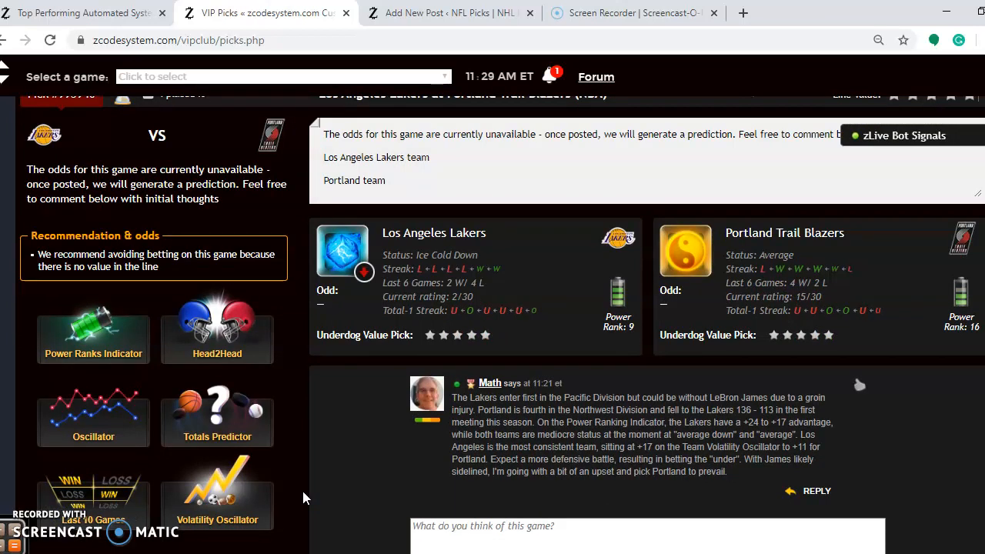
scroll(301, 487, down, 1)
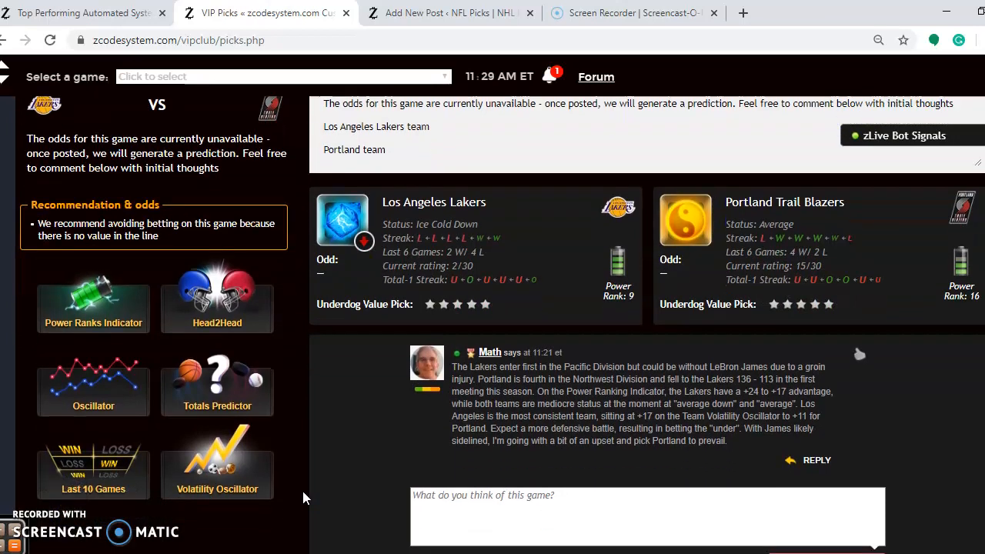
scroll(301, 488, down, 5)
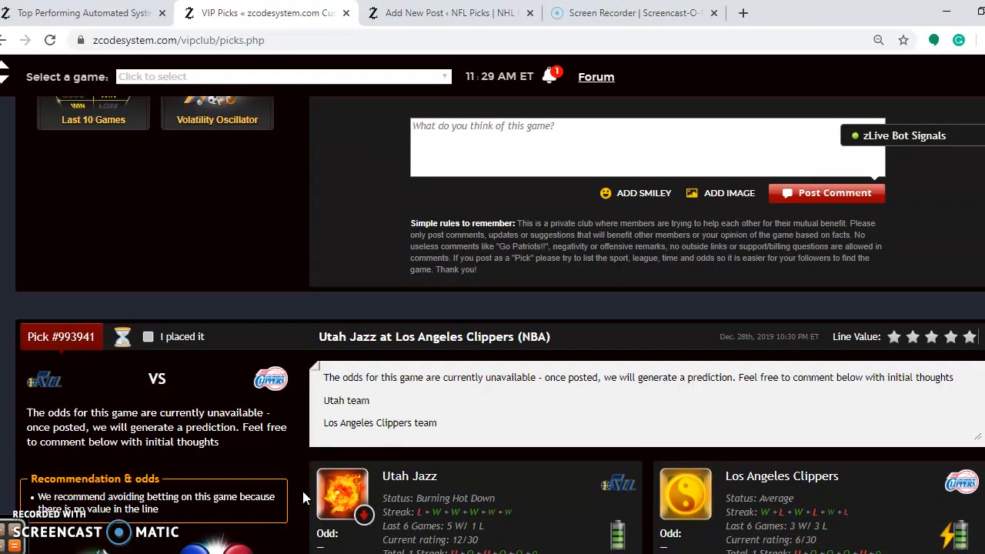
scroll(302, 491, down, 1)
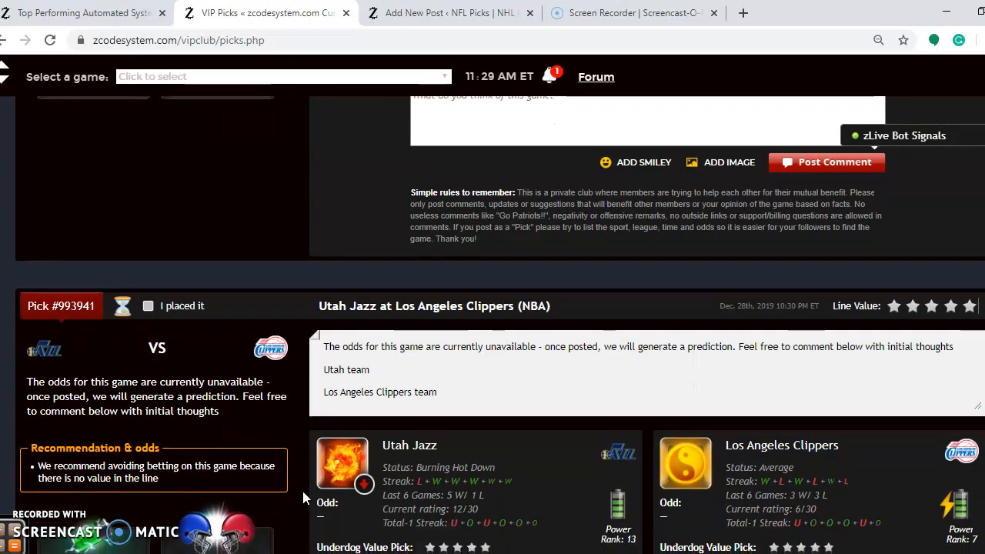
scroll(302, 491, down, 2)
scroll(301, 488, down, 2)
scroll(302, 488, down, 2)
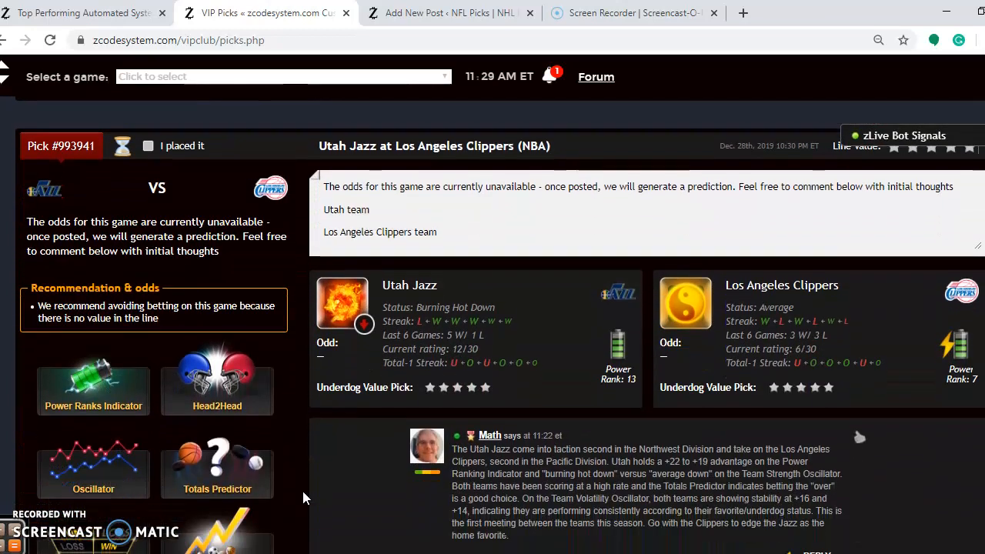
scroll(301, 488, down, 1)
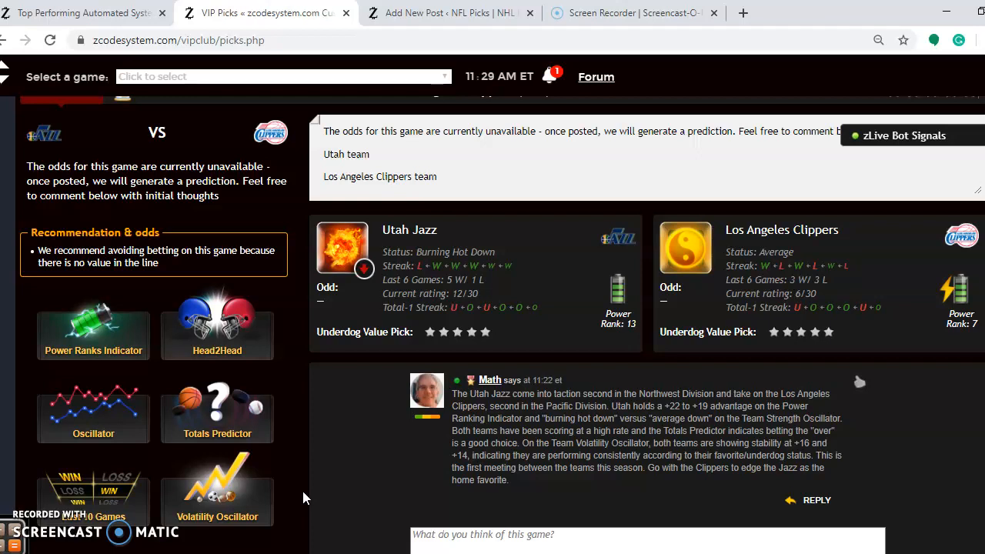
Review the Jazz–Clippers head-to-head history and Power Ranks Indicator chart, closing each popup.
click(215, 331)
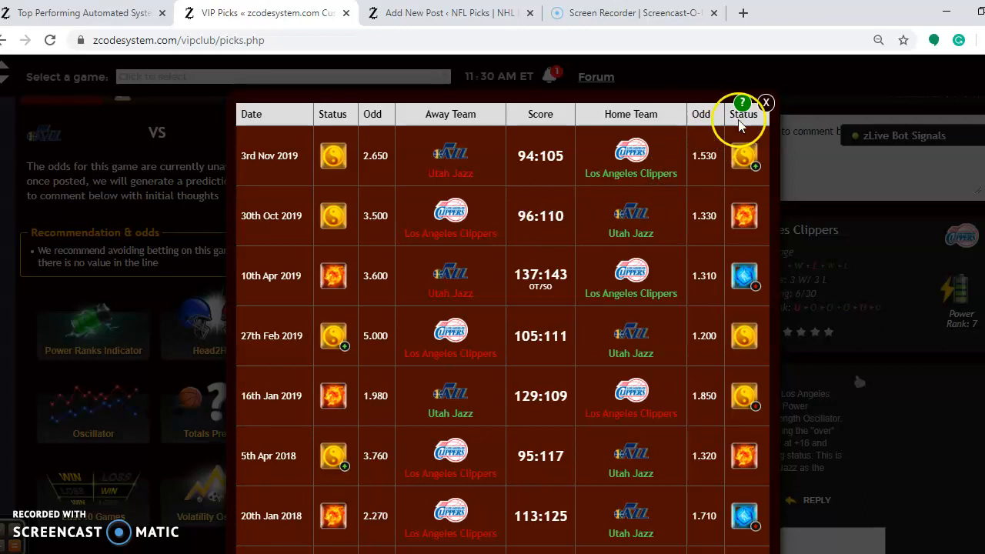
click(765, 102)
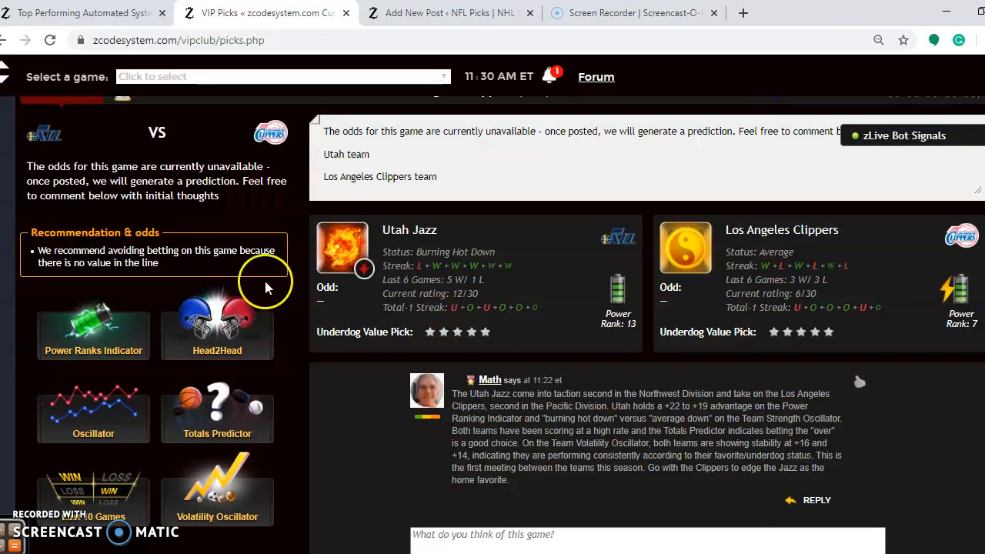
click(105, 338)
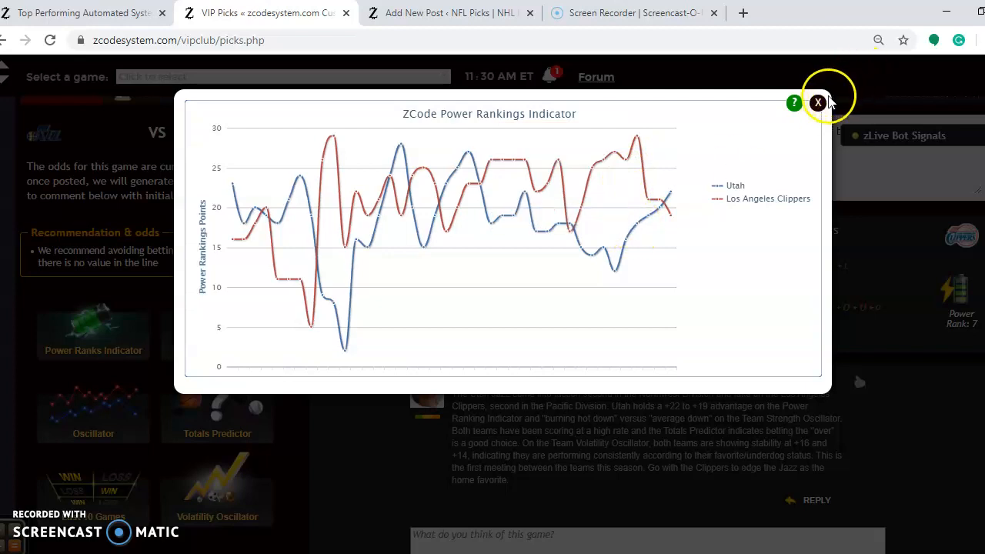
click(817, 103)
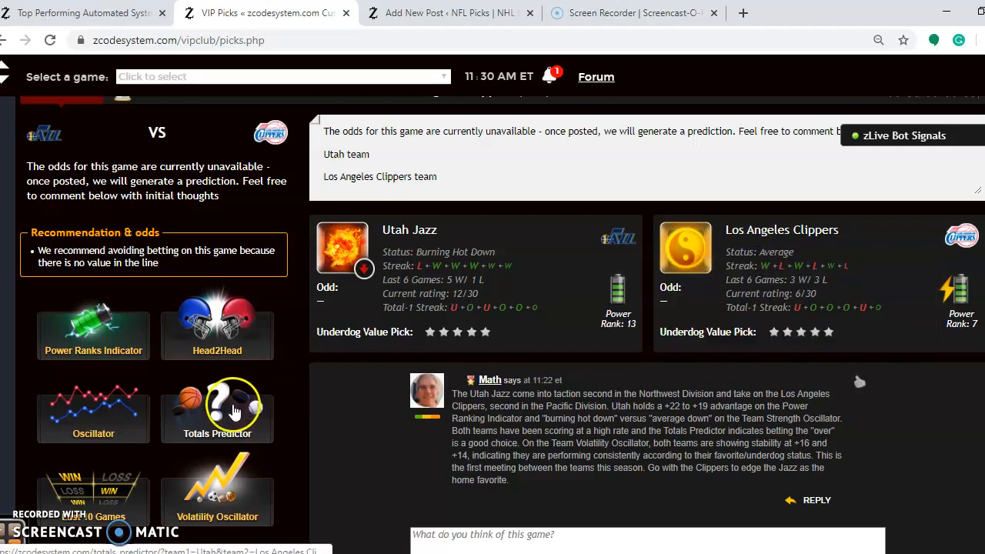
click(234, 411)
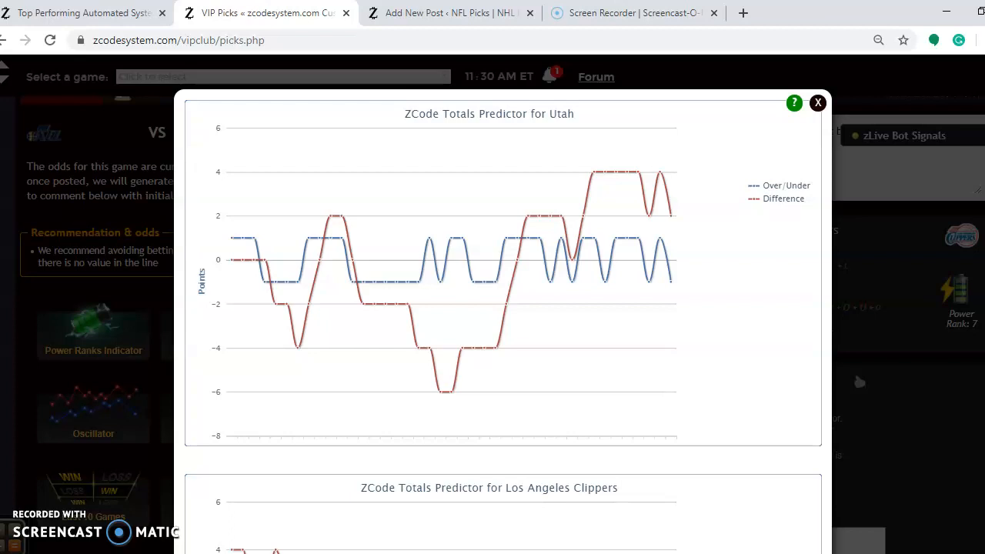
scroll(859, 382, down, 3)
scroll(860, 382, down, 3)
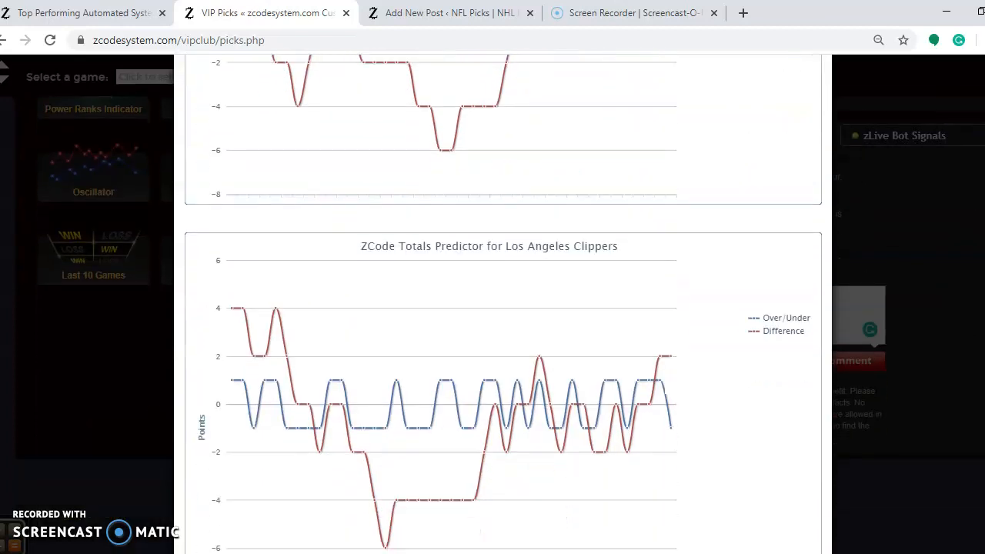
scroll(829, 230, up, 3)
scroll(829, 231, up, 3)
scroll(829, 230, up, 2)
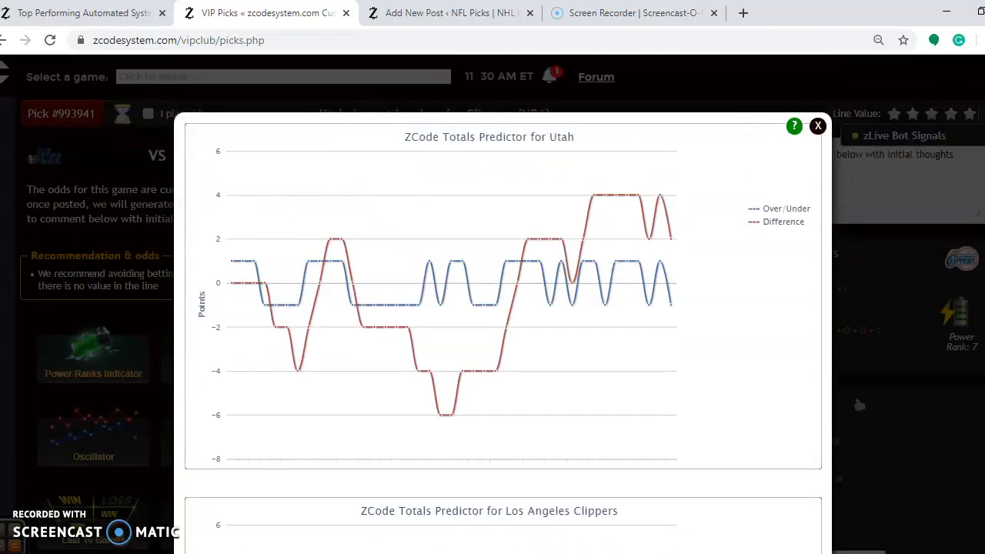
click(817, 126)
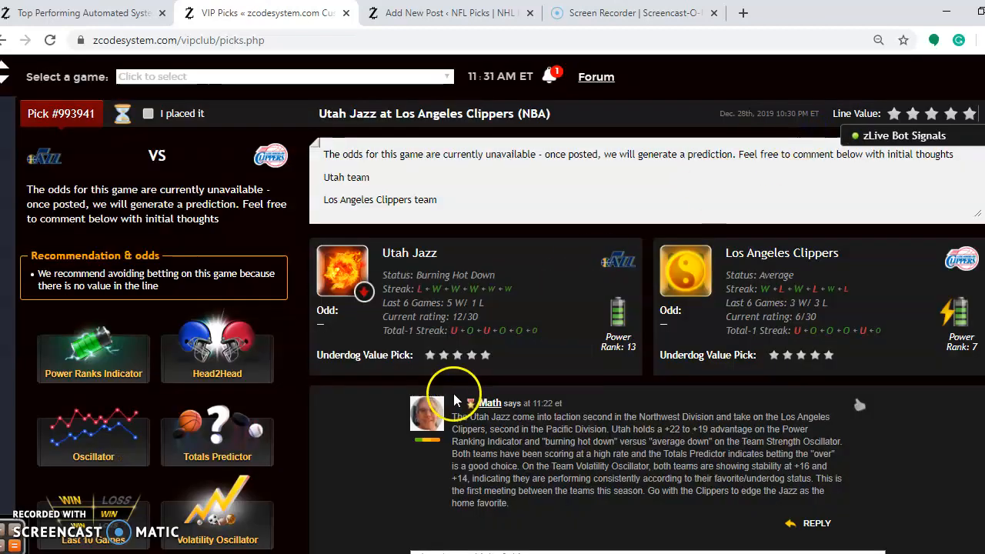
scroll(311, 435, down, 1)
scroll(311, 436, down, 4)
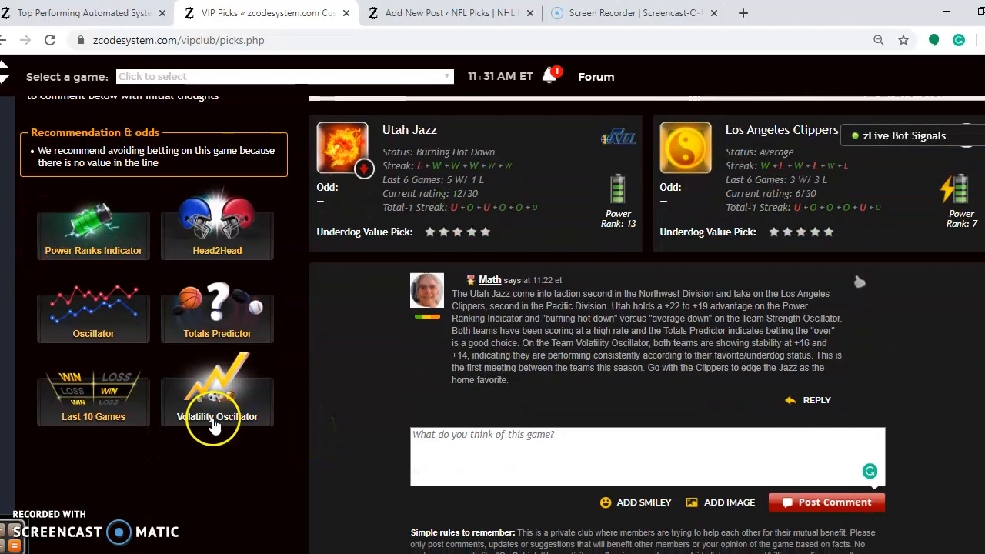
click(217, 400)
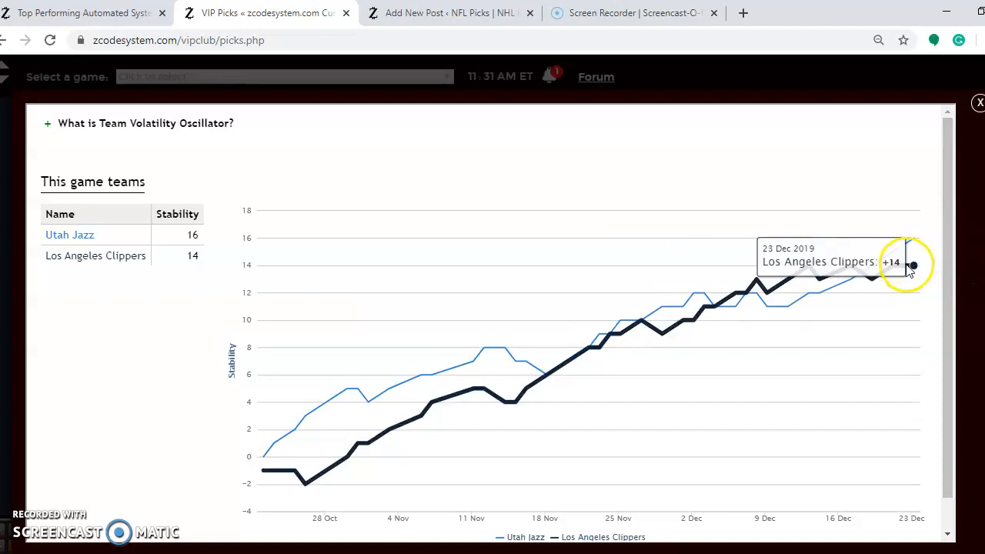
click(978, 102)
click(353, 381)
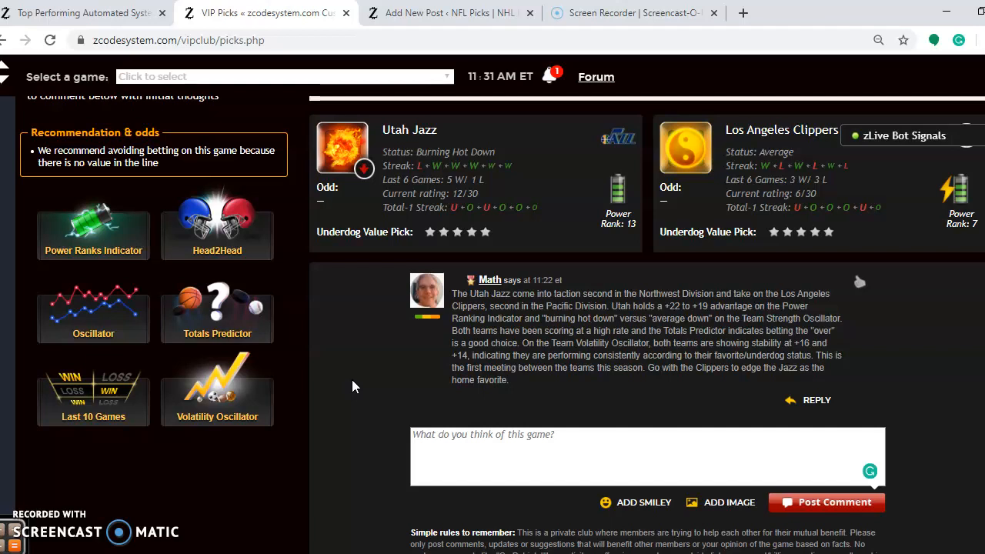
scroll(353, 385, up, 1)
scroll(354, 385, up, 1)
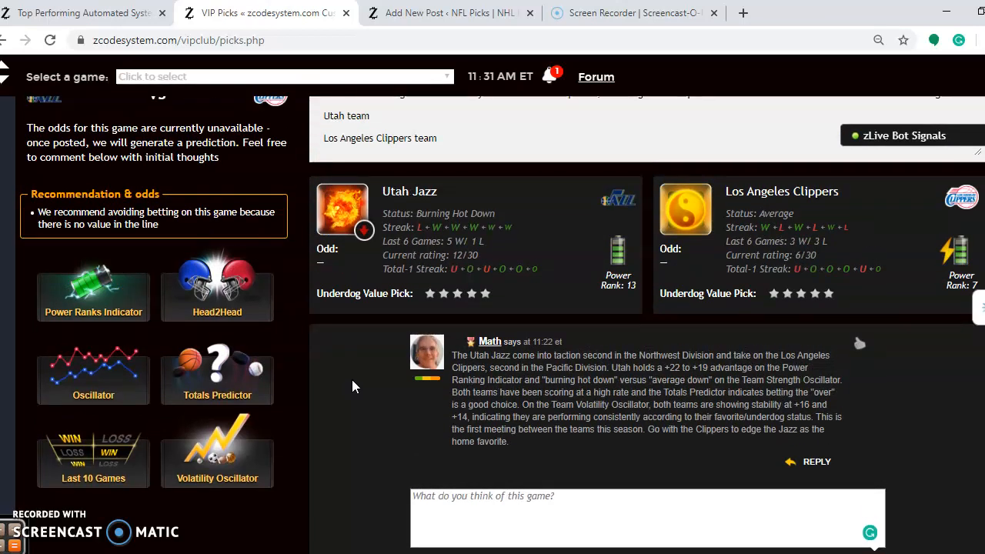
click(50, 12)
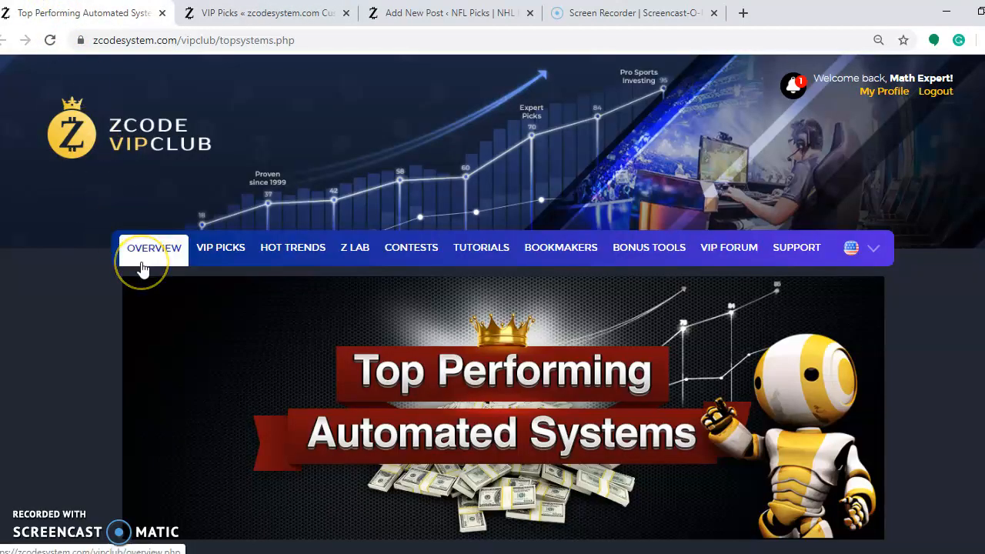
scroll(141, 268, down, 2)
scroll(142, 268, down, 2)
scroll(141, 268, down, 3)
scroll(142, 267, down, 1)
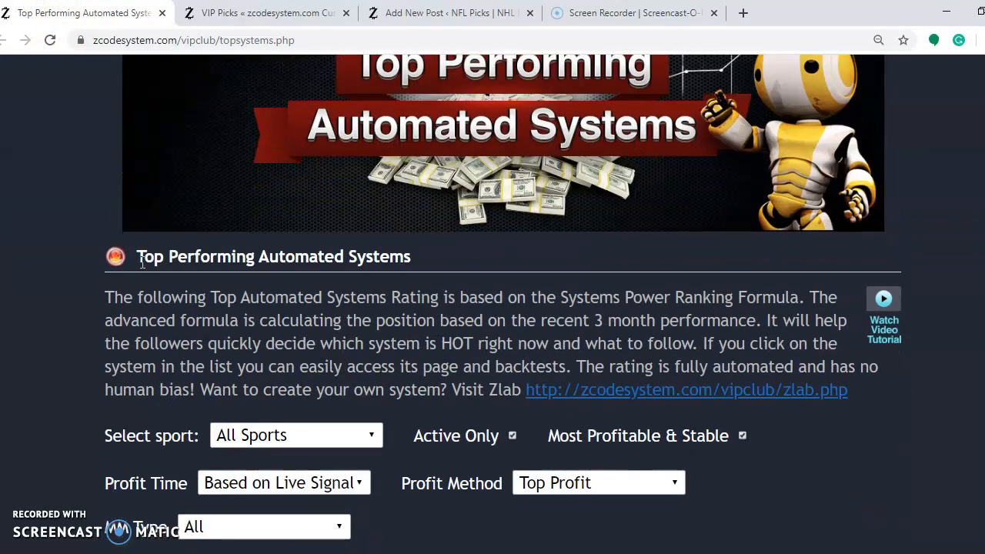
scroll(141, 268, down, 1)
scroll(142, 267, down, 1)
scroll(141, 262, down, 2)
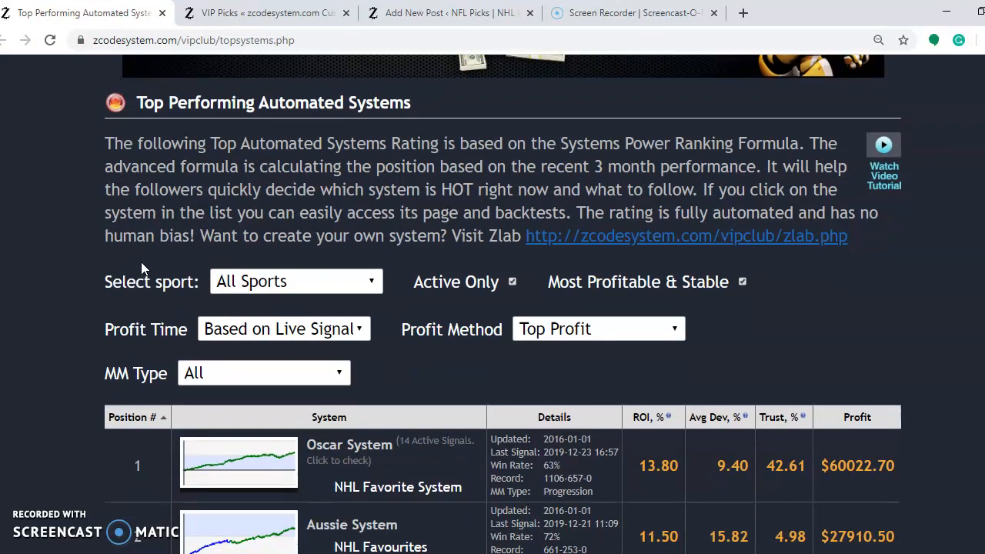
click(243, 285)
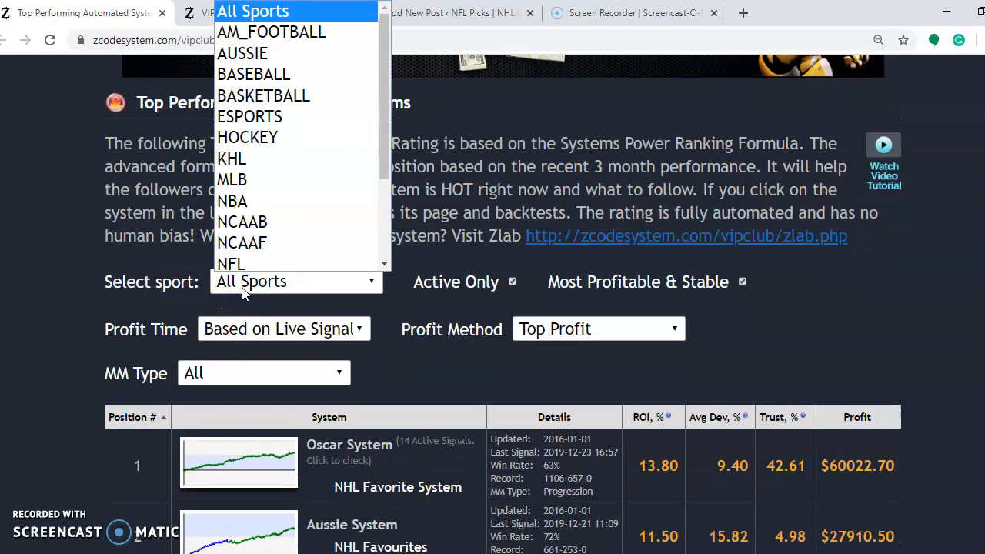
click(42, 307)
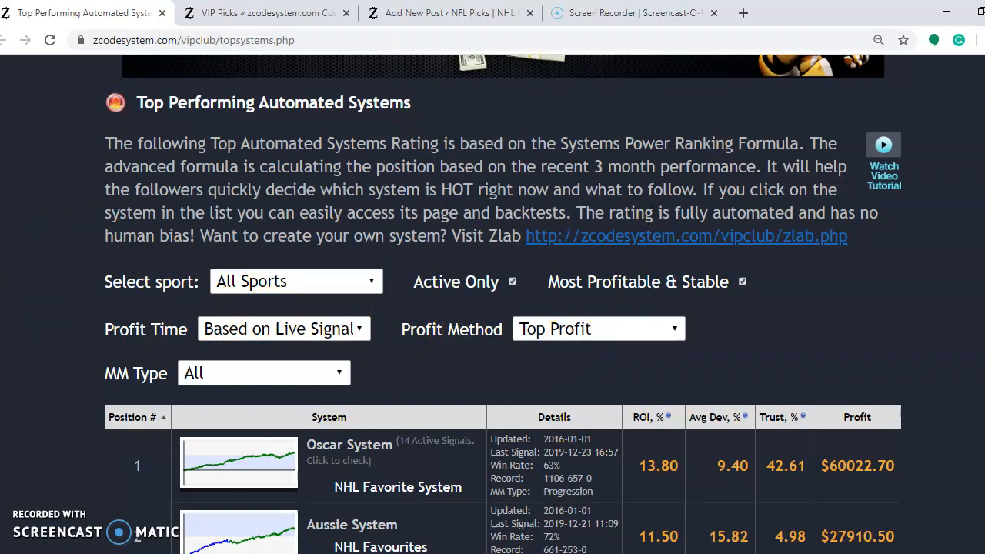
scroll(137, 389, down, 1)
scroll(138, 389, down, 3)
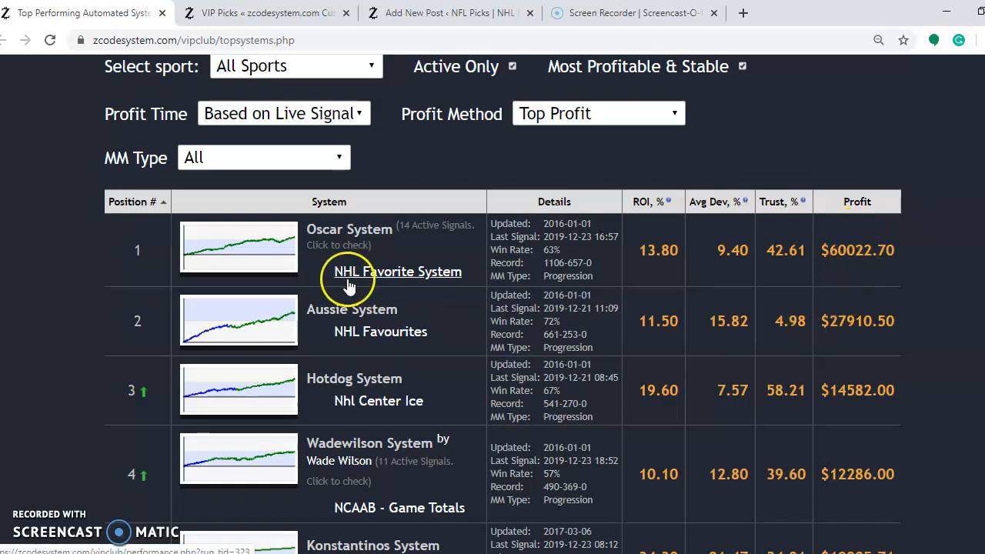
scroll(208, 344, down, 1)
scroll(207, 344, down, 3)
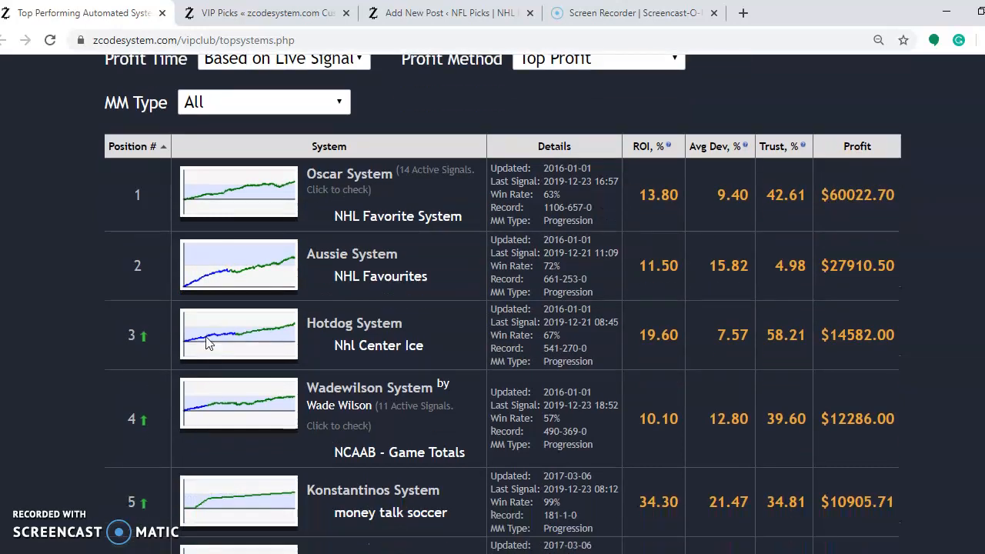
scroll(208, 344, down, 3)
scroll(208, 344, down, 1)
scroll(208, 343, down, 4)
scroll(207, 344, down, 2)
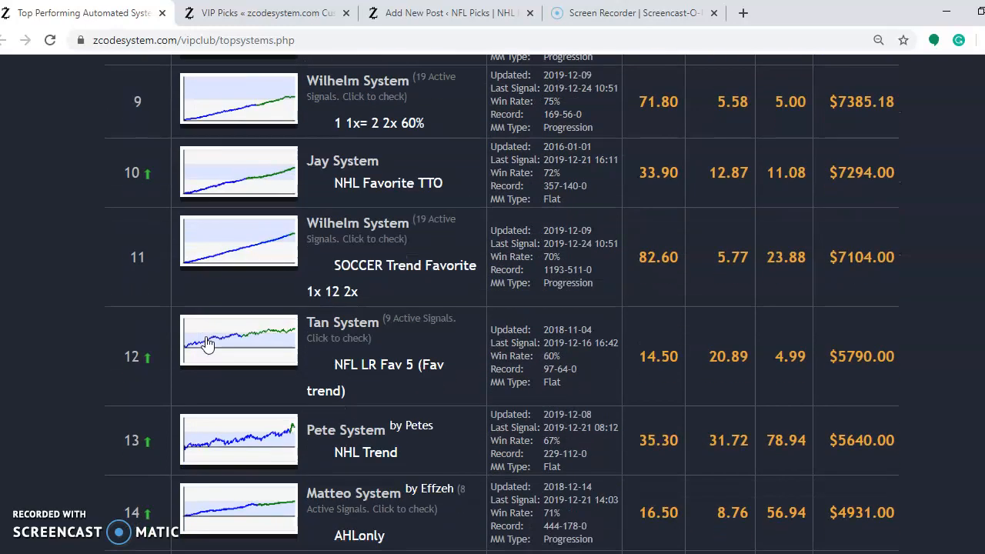
scroll(208, 343, up, 1)
scroll(208, 344, up, 4)
scroll(208, 344, up, 4)
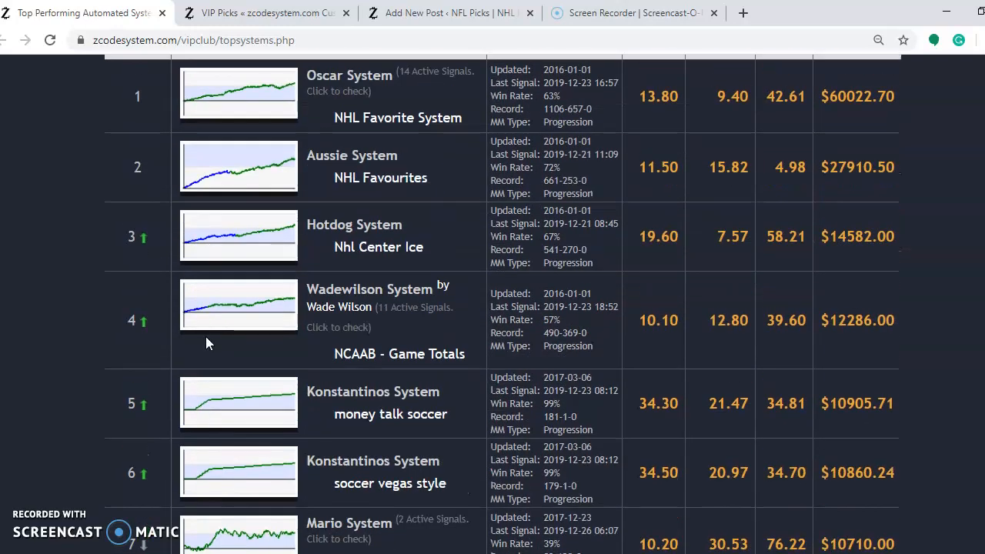
scroll(205, 336, up, 2)
scroll(205, 336, up, 4)
scroll(205, 336, up, 5)
scroll(207, 344, up, 2)
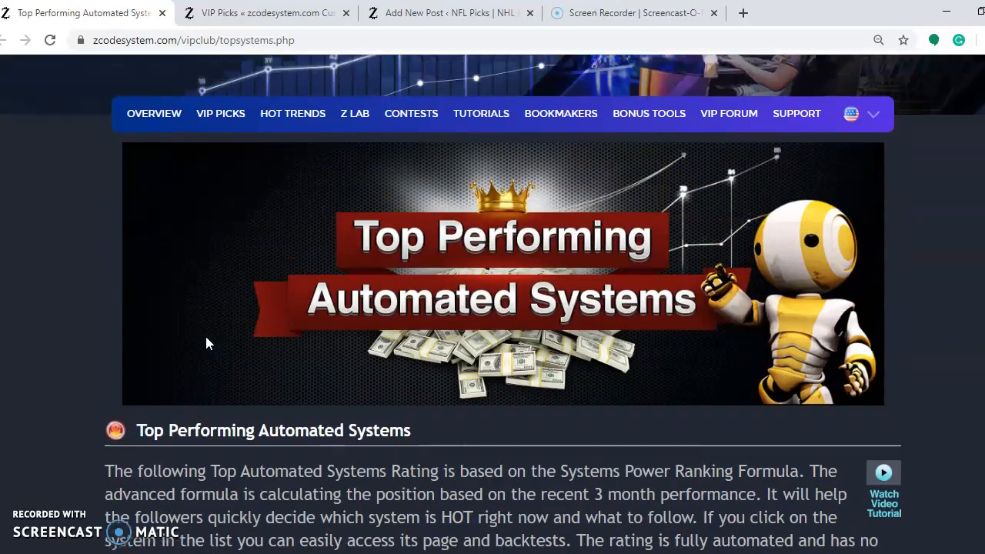
scroll(207, 344, up, 4)
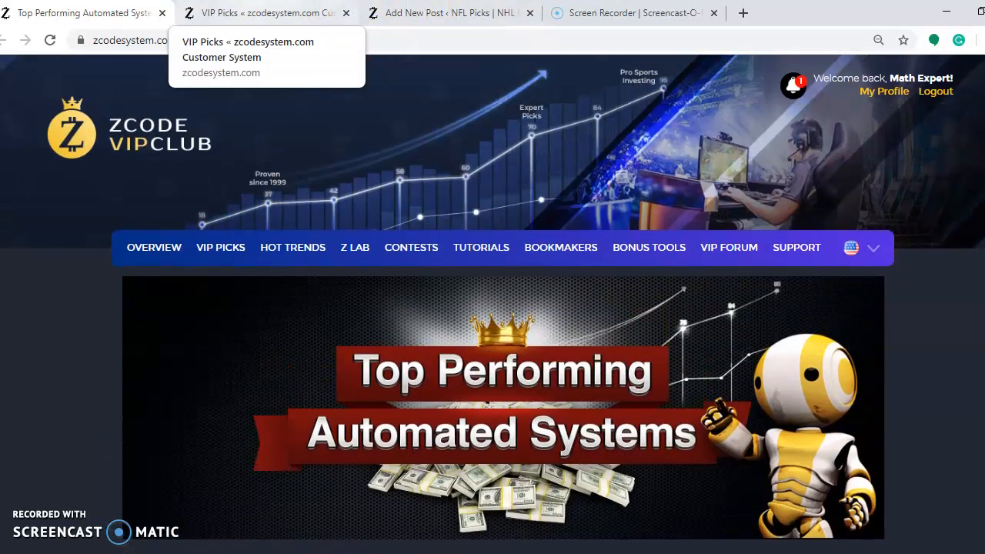
click(254, 13)
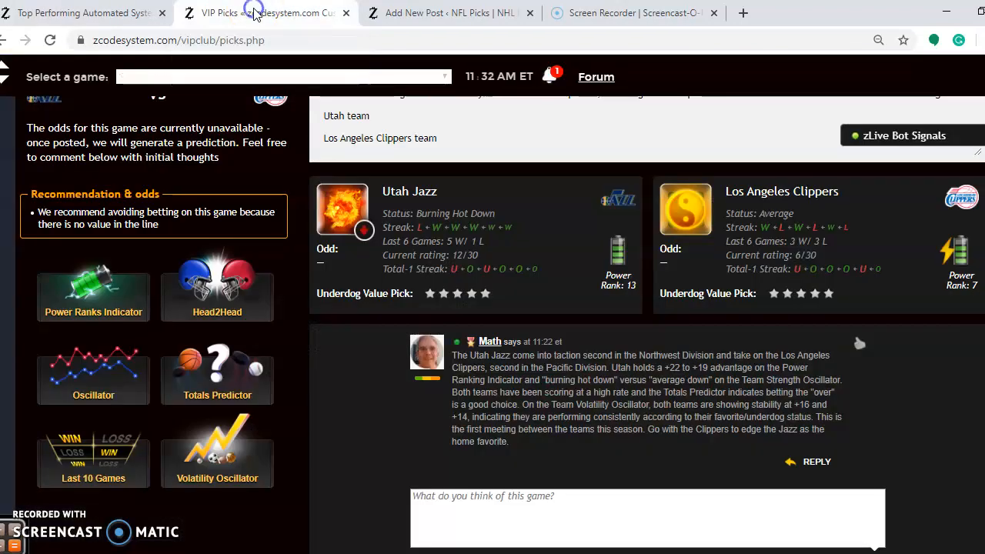